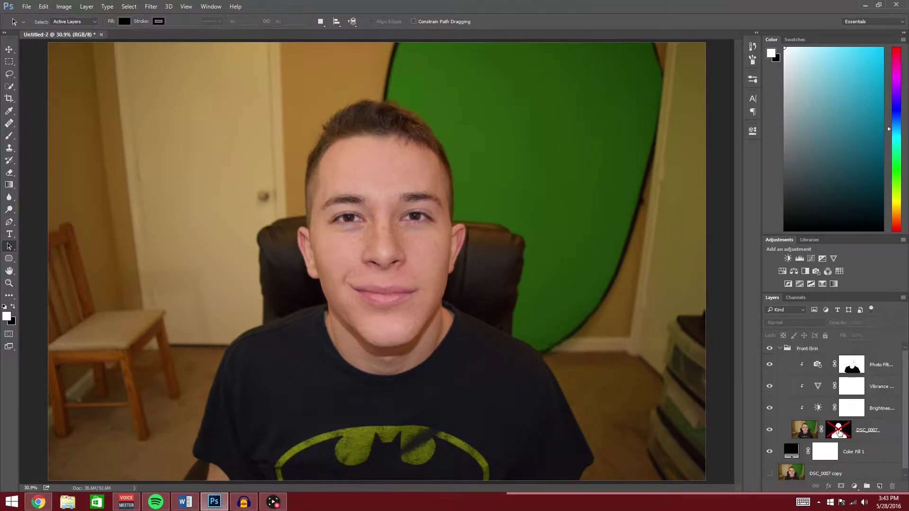
- Re-enable the disabled layer mask on the DSC_0007 layer inside the Front Grin group
{"action": "left_click", "coordinate": [839, 432], "text": "shift"}
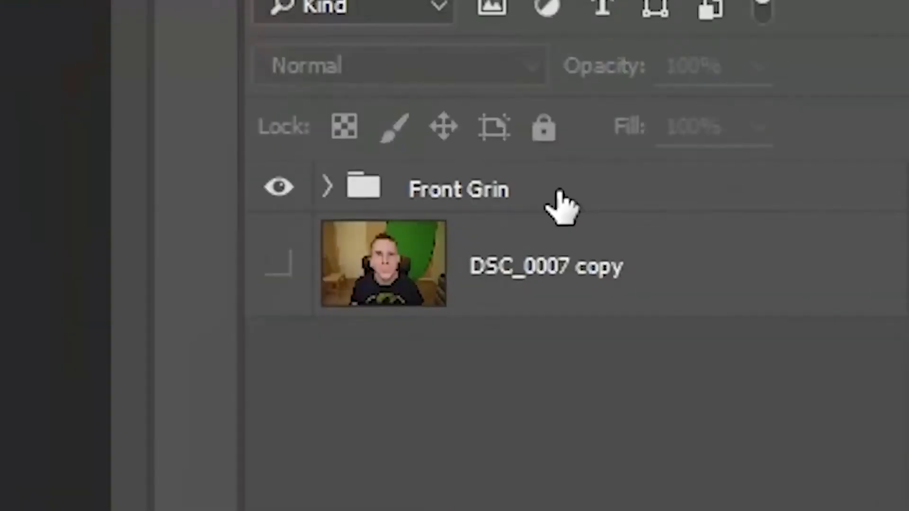
{"action": "left_click", "coordinate": [826, 350]}
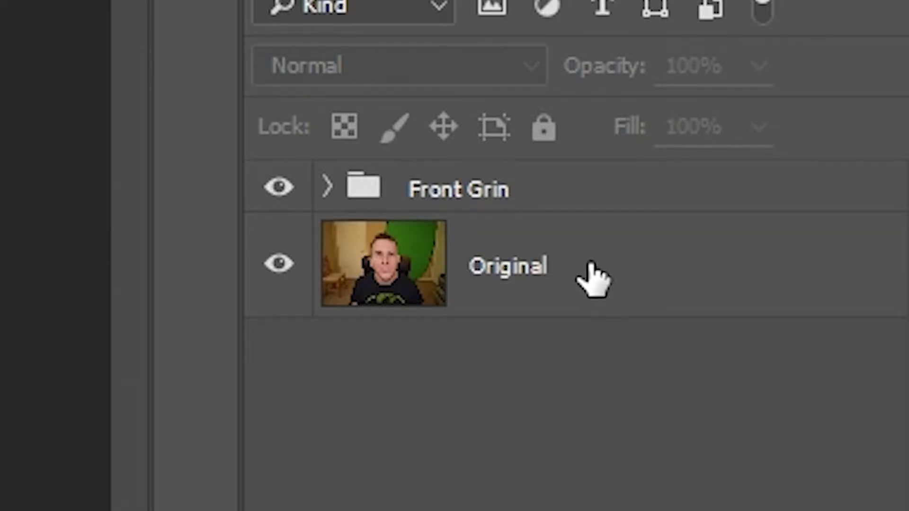
- Duplicate the Original layer, place the copy directly beneath it, and hide the copy
{"action": "left_click_drag", "start_coordinate": [591, 265], "coordinate": [599, 374]}
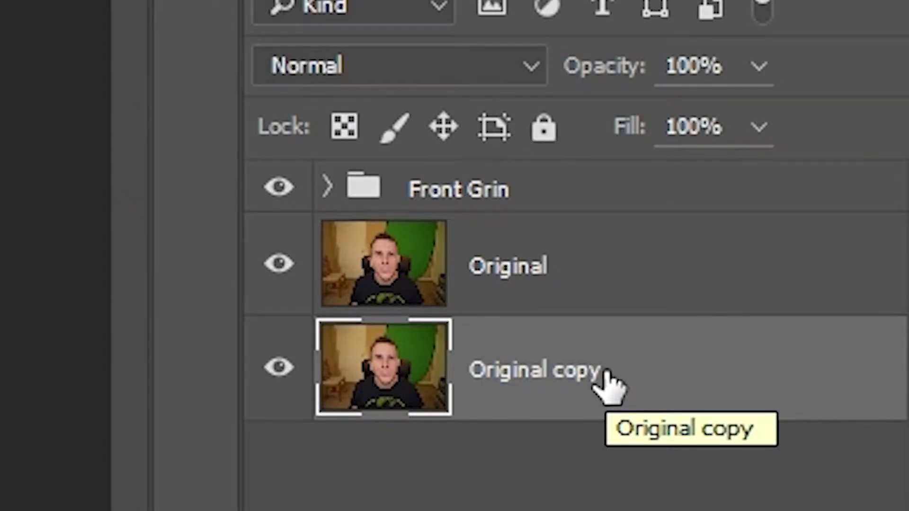
{"action": "left_click", "coordinate": [598, 265]}
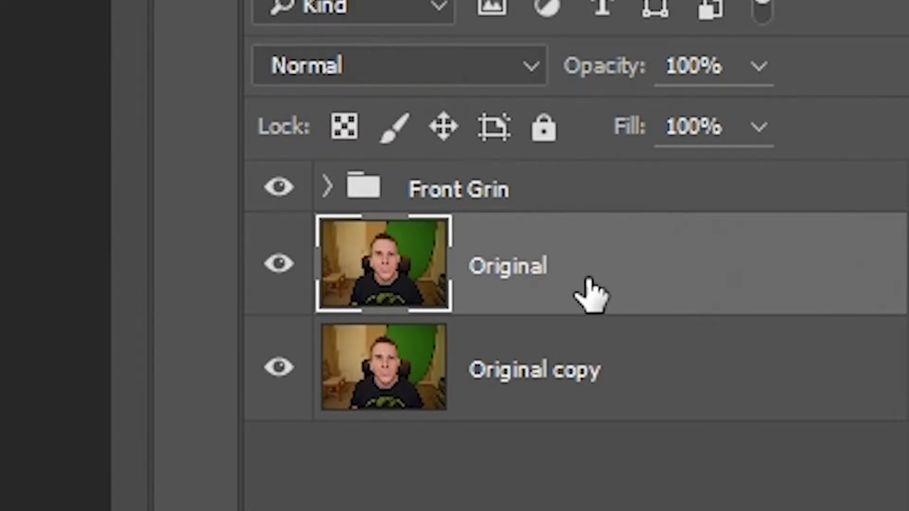
{"action": "left_click", "coordinate": [600, 389]}
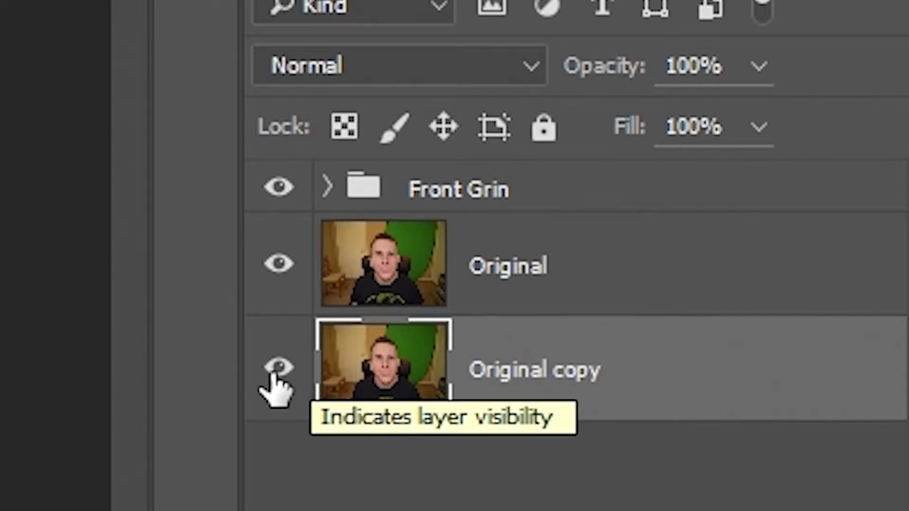
{"action": "left_click", "coordinate": [276, 372]}
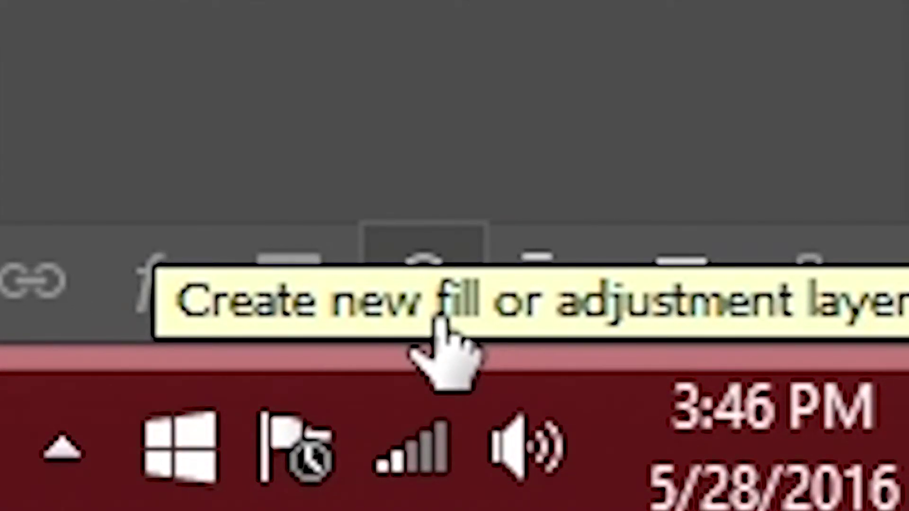
- Add a solid black (000000) color fill layer and move it beneath all other layers
{"action": "left_click", "coordinate": [441, 319]}
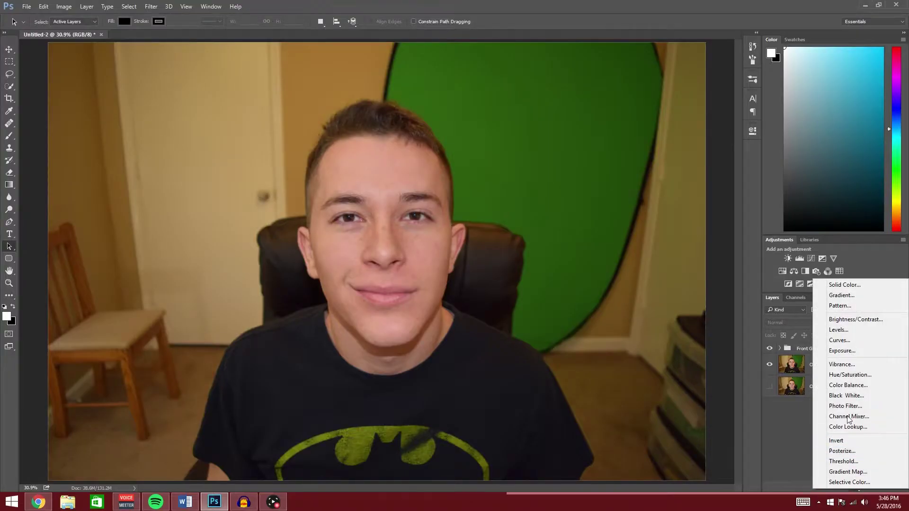
{"action": "left_click", "coordinate": [832, 284]}
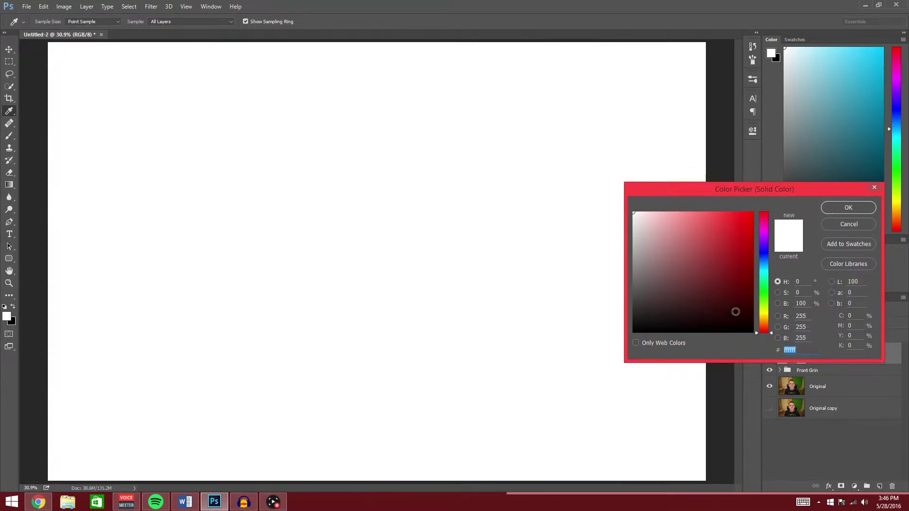
{"action": "mouse_move", "coordinate": [744, 286]}
{"action": "left_mouse_down"}
{"action": "mouse_move", "coordinate": [715, 299]}
{"action": "mouse_move", "coordinate": [755, 335]}
{"action": "left_mouse_up"}
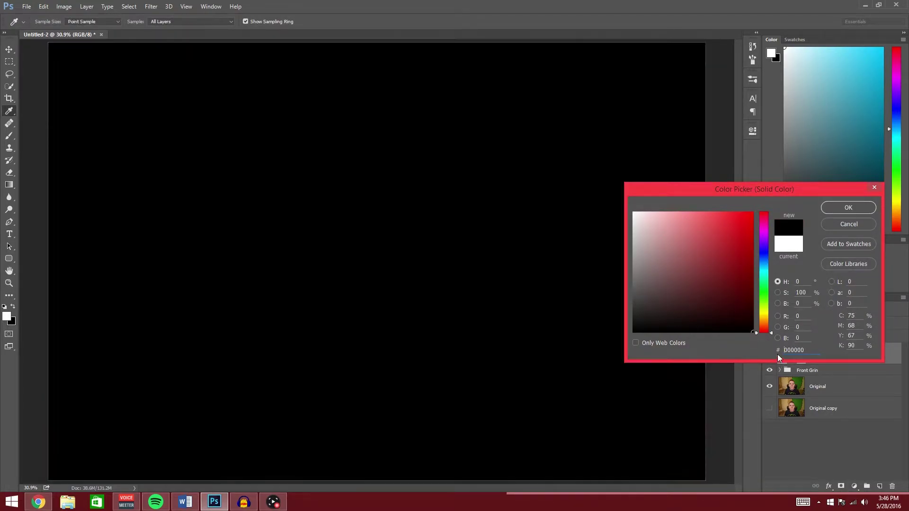
{"action": "left_click", "coordinate": [841, 209]}
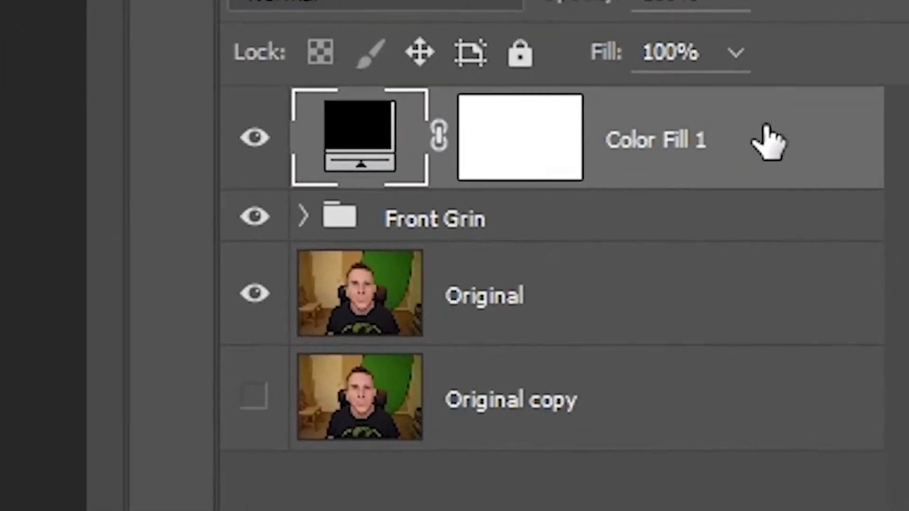
{"action": "left_click_drag", "start_coordinate": [878, 357], "coordinate": [880, 368]}
{"action": "left_click_drag", "start_coordinate": [781, 208], "coordinate": [781, 450]}
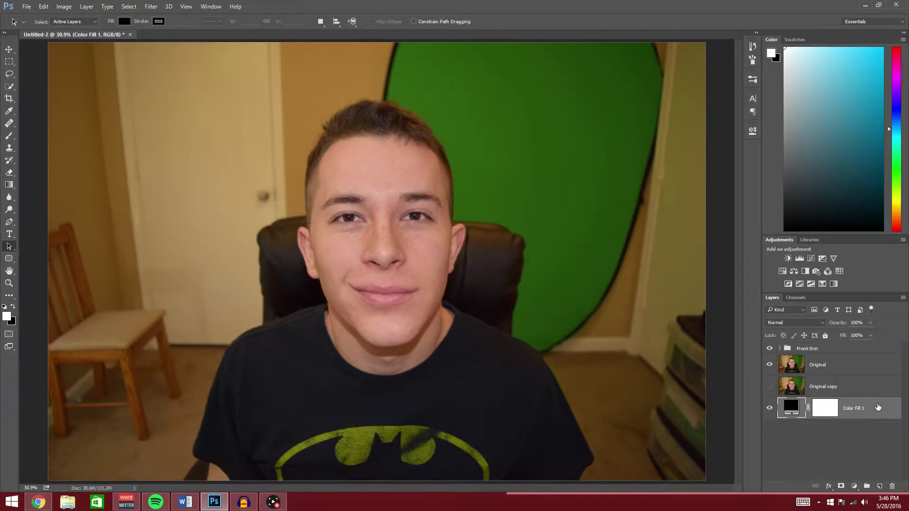
- Hide the Front Grin group, and toggle the Original layer off and on to check the black fill behind it
{"action": "left_click", "coordinate": [769, 349]}
{"action": "left_click", "coordinate": [770, 366]}
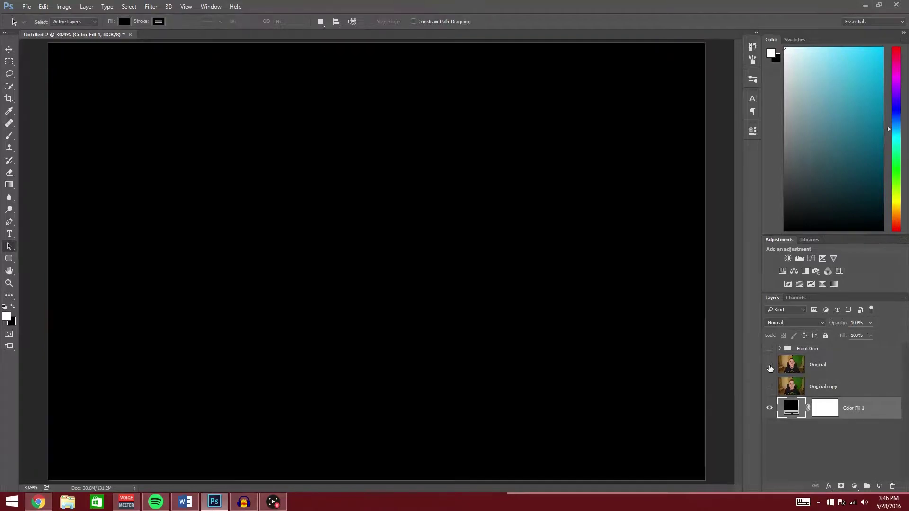
{"action": "left_click", "coordinate": [769, 365]}
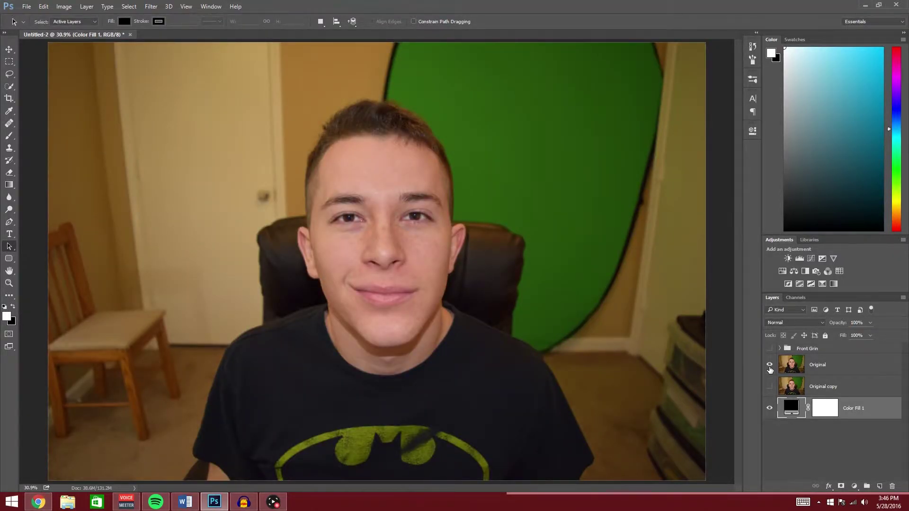
{"action": "left_click", "coordinate": [567, 243]}
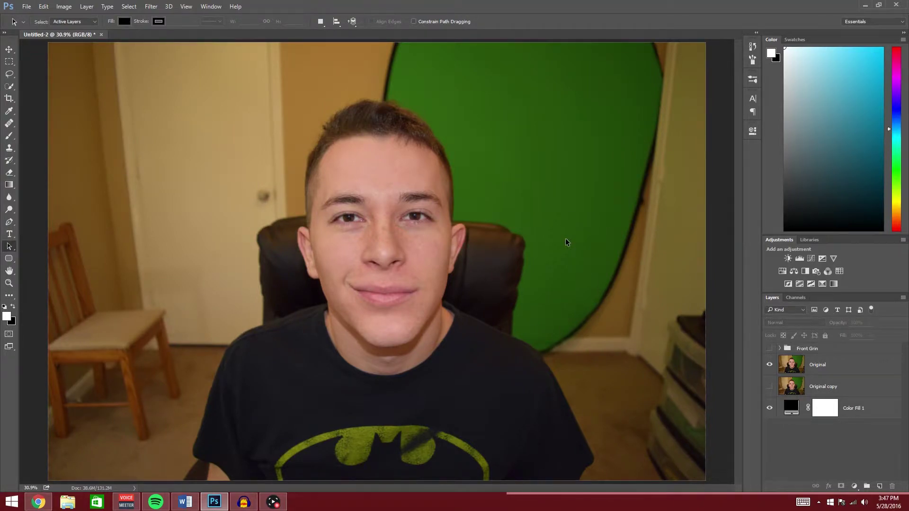
- Select the Original layer and choose the standard Eraser Tool
{"action": "left_click", "coordinate": [791, 369]}
{"action": "key", "text": "e"}
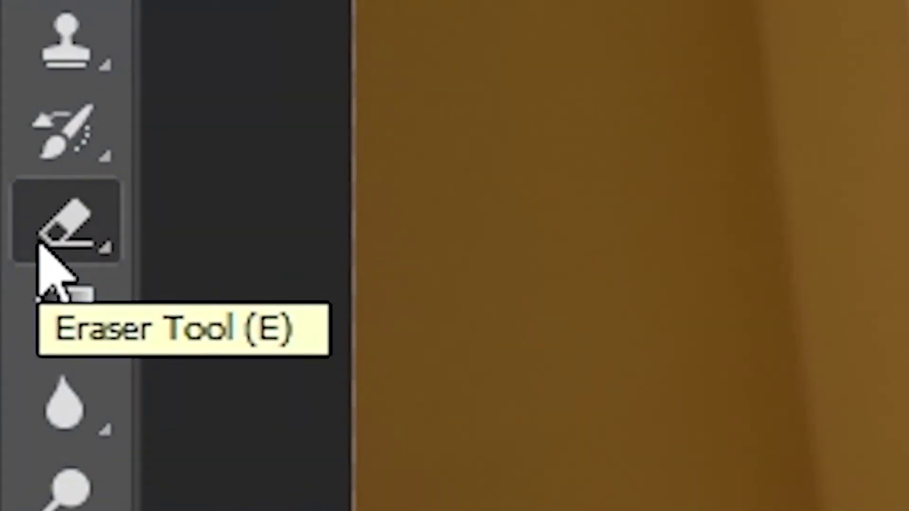
{"action": "right_click", "coordinate": [41, 237]}
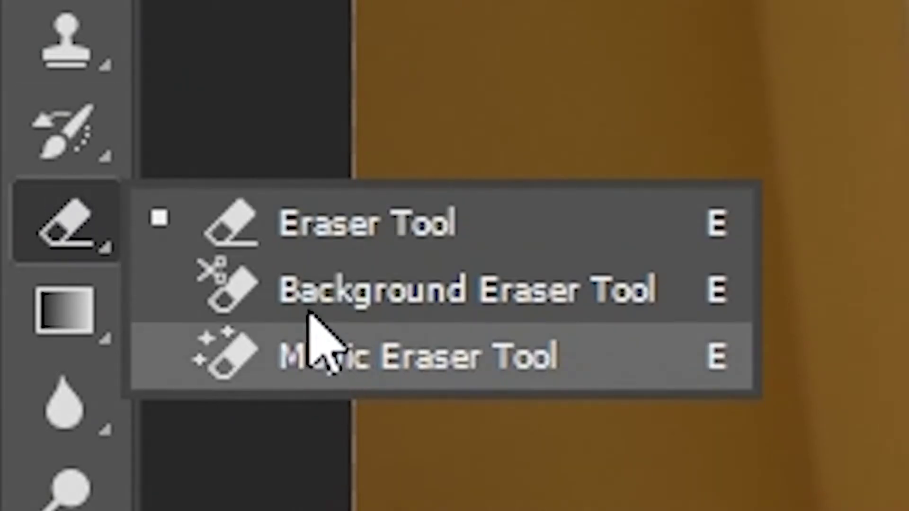
{"action": "left_click", "coordinate": [324, 203]}
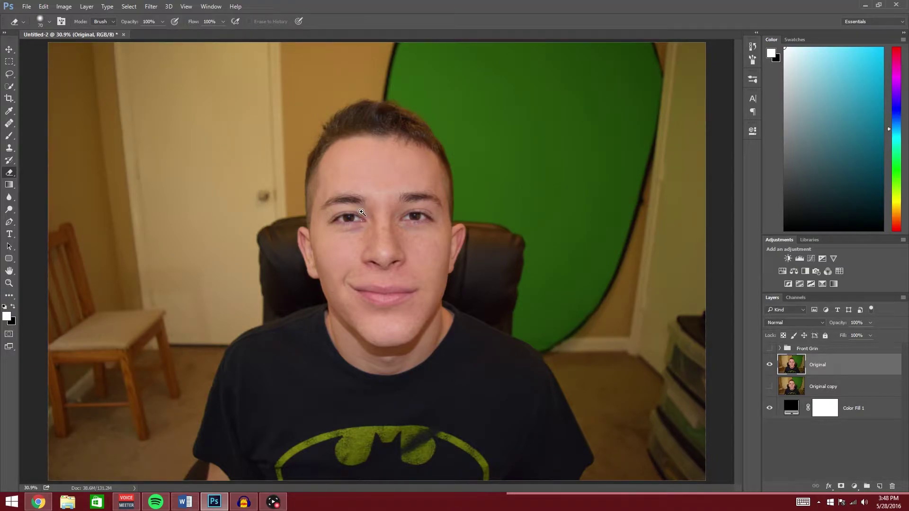
- Try larger and smaller Eraser brush sizes close up beside the ear on the Original layer
{"action": "mouse_move", "coordinate": [337, 221]}
{"action": "left_mouse_down"}
{"action": "mouse_move", "coordinate": [419, 205]}
{"action": "mouse_move", "coordinate": [436, 208]}
{"action": "mouse_move", "coordinate": [336, 223]}
{"action": "mouse_move", "coordinate": [550, 262]}
{"action": "mouse_move", "coordinate": [237, 275]}
{"action": "mouse_move", "coordinate": [316, 227]}
{"action": "left_mouse_up"}
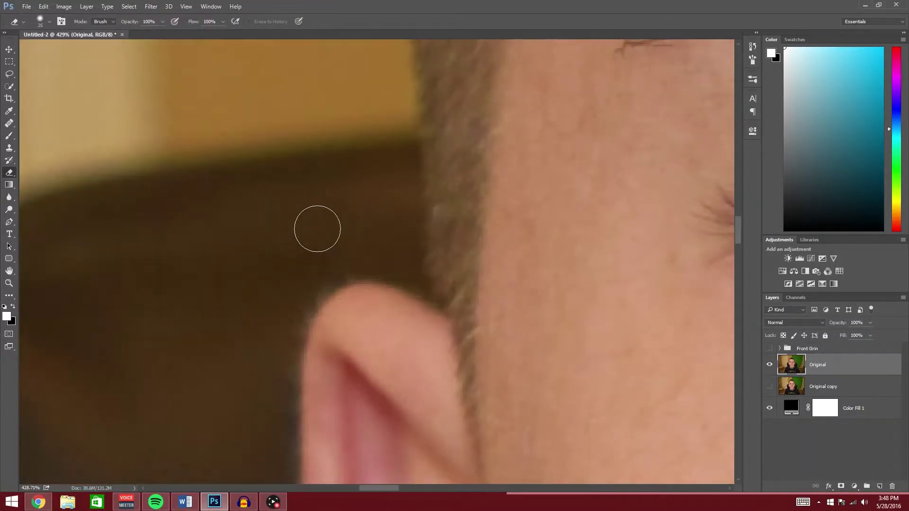
{"action": "key", "text": "bracketright"}
{"action": "key", "text": "bracketright"}
{"action": "key", "text": "bracketright"}
{"action": "key", "text": "bracketright"}
{"action": "key", "text": "bracketleft"}
{"action": "key", "text": "bracketleft"}
{"action": "key", "text": "bracketleft"}
{"action": "key", "text": "bracketleft"}
{"action": "key", "text": "bracketleft"}
{"action": "key", "text": "bracketright"}
{"action": "key", "text": "bracketright"}
{"action": "key", "text": "bracketright"}
- Draw a curled black mustache above the lips on a separate layer over the Original layer
{"action": "key", "text": "x"}
{"action": "key", "text": "bracketleft"}
{"action": "key", "text": "bracketleft"}
{"action": "key", "text": "bracketleft"}
{"action": "mouse_move", "coordinate": [330, 252]}
{"action": "left_mouse_down"}
{"action": "mouse_move", "coordinate": [297, 305]}
{"action": "mouse_move", "coordinate": [284, 449]}
{"action": "mouse_move", "coordinate": [320, 270]}
{"action": "mouse_move", "coordinate": [400, 271]}
{"action": "left_mouse_up"}
{"action": "key", "text": "ctrl+0"}
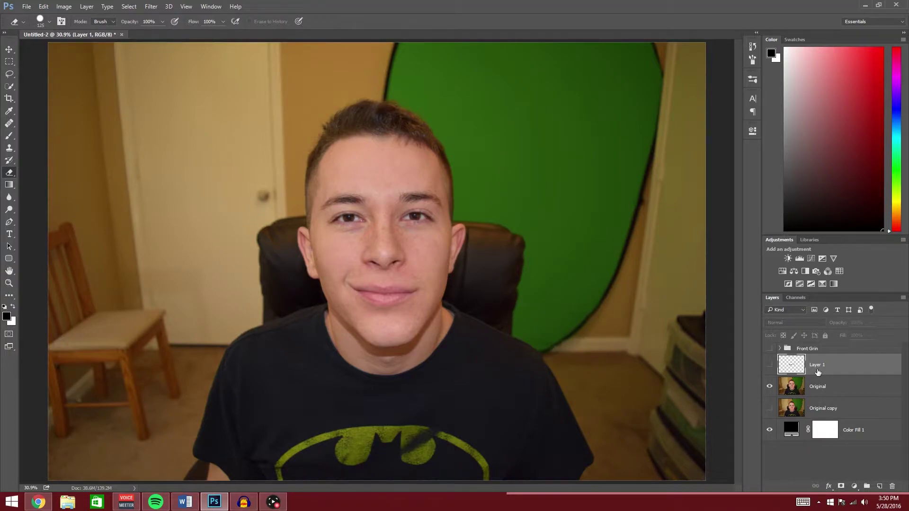
- Show the mustache layer and erase the curled outer ends on both sides of the mustache
{"action": "left_click", "coordinate": [770, 365]}
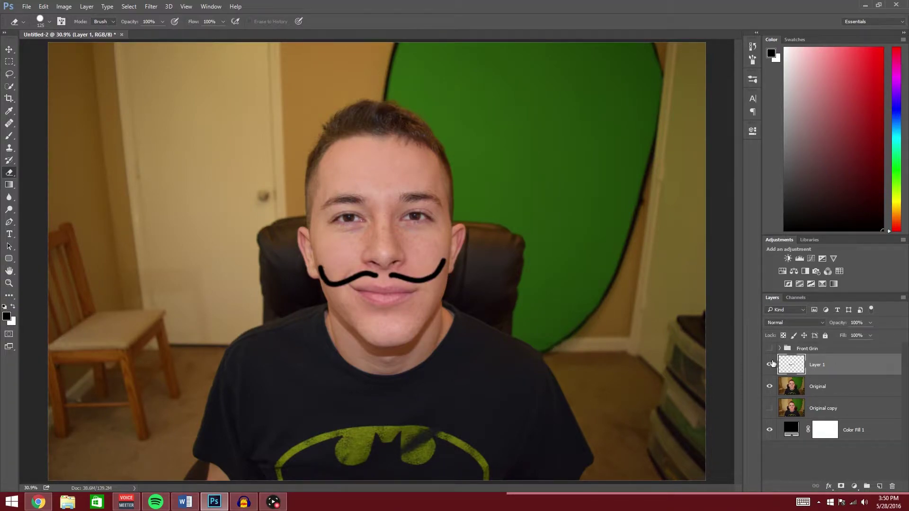
{"action": "scroll", "coordinate": [393, 293], "scroll_direction": "up", "scroll_amount": 5}
{"action": "mouse_move", "coordinate": [236, 256]}
{"action": "left_mouse_down"}
{"action": "mouse_move", "coordinate": [122, 232]}
{"action": "mouse_move", "coordinate": [102, 85]}
{"action": "left_mouse_up"}
{"action": "mouse_move", "coordinate": [473, 251]}
{"action": "left_mouse_down"}
{"action": "mouse_move", "coordinate": [548, 355]}
{"action": "mouse_move", "coordinate": [668, 83]}
{"action": "left_mouse_up"}
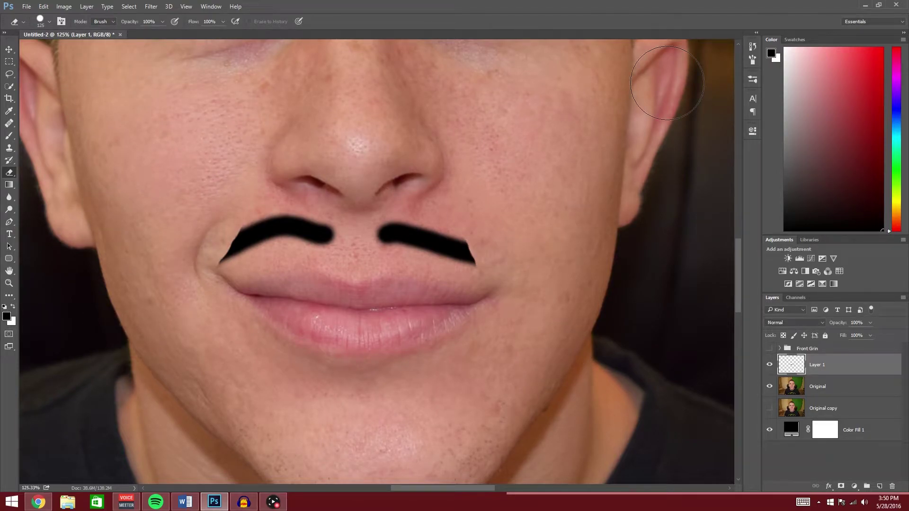
- Delete the mustache layer and put the Eraser away
{"action": "scroll", "coordinate": [609, 314], "scroll_direction": "down", "scroll_amount": 2}
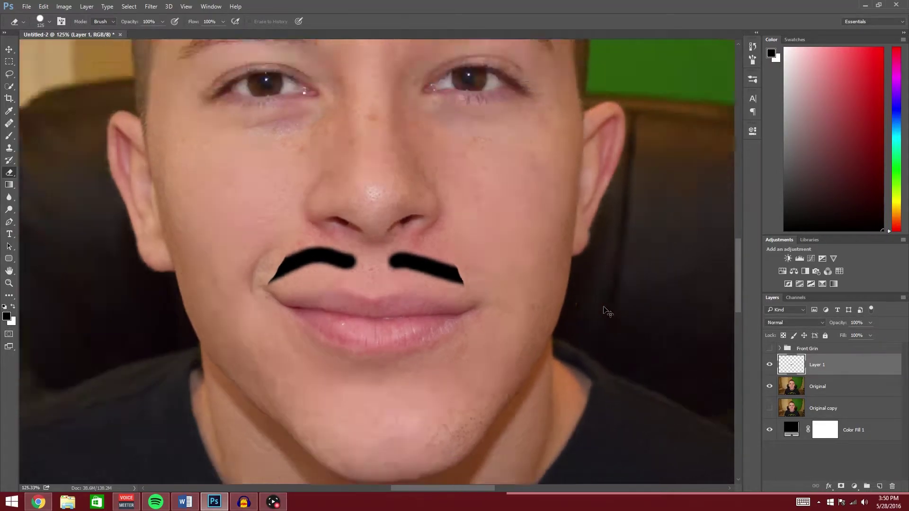
{"action": "key", "text": "ctrl+0"}
{"action": "key", "text": "Delete"}
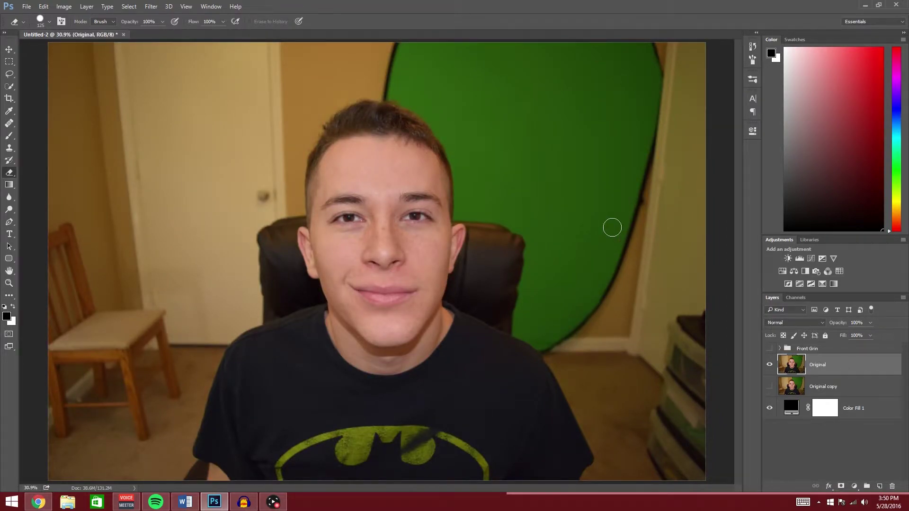
{"action": "key", "text": "a"}
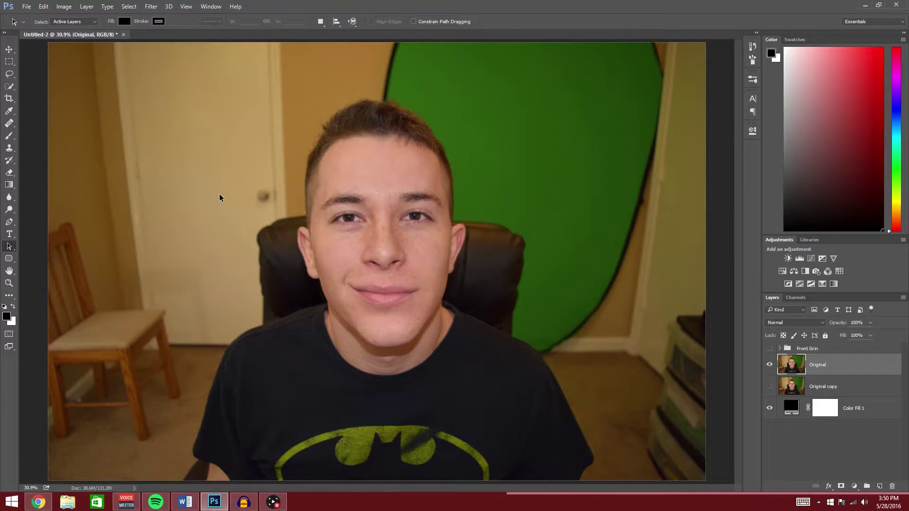
- Outline the whole head with the Lasso Tool and add a layer mask to the Original layer from that selection
{"action": "left_click", "coordinate": [9, 73]}
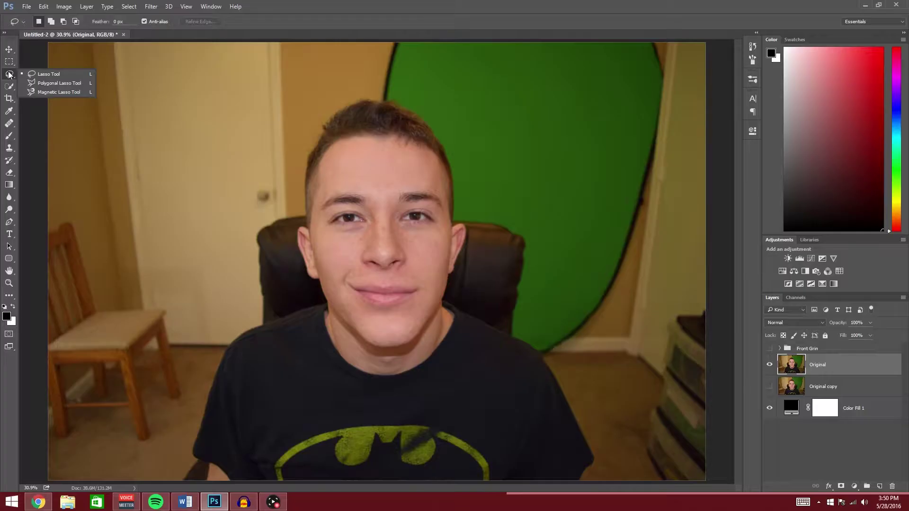
{"action": "left_click", "coordinate": [70, 73]}
{"action": "scroll", "coordinate": [289, 321], "scroll_direction": "up", "scroll_amount": 3}
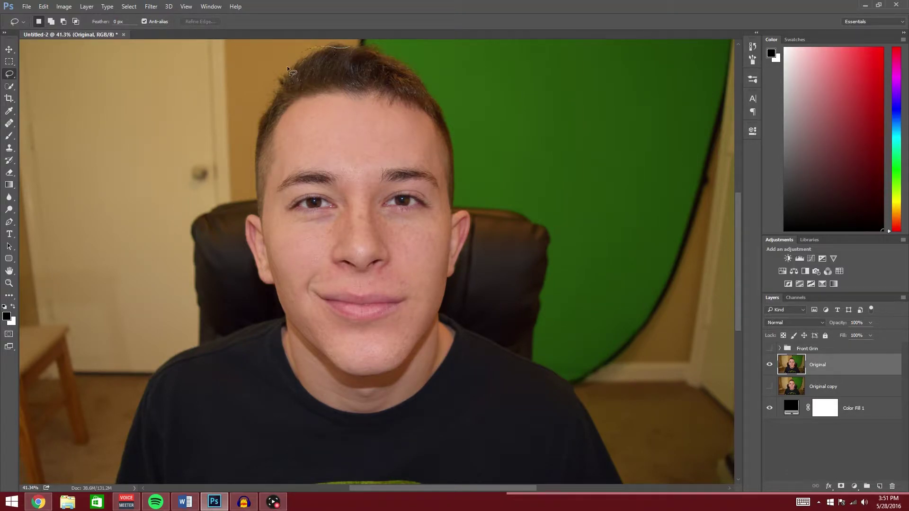
{"action": "mouse_move", "coordinate": [249, 217]}
{"action": "left_mouse_down"}
{"action": "mouse_move", "coordinate": [245, 252]}
{"action": "mouse_move", "coordinate": [292, 334]}
{"action": "left_mouse_up"}
{"action": "mouse_move", "coordinate": [425, 342]}
{"action": "left_mouse_down"}
{"action": "mouse_move", "coordinate": [472, 232]}
{"action": "mouse_move", "coordinate": [463, 211]}
{"action": "left_mouse_up"}
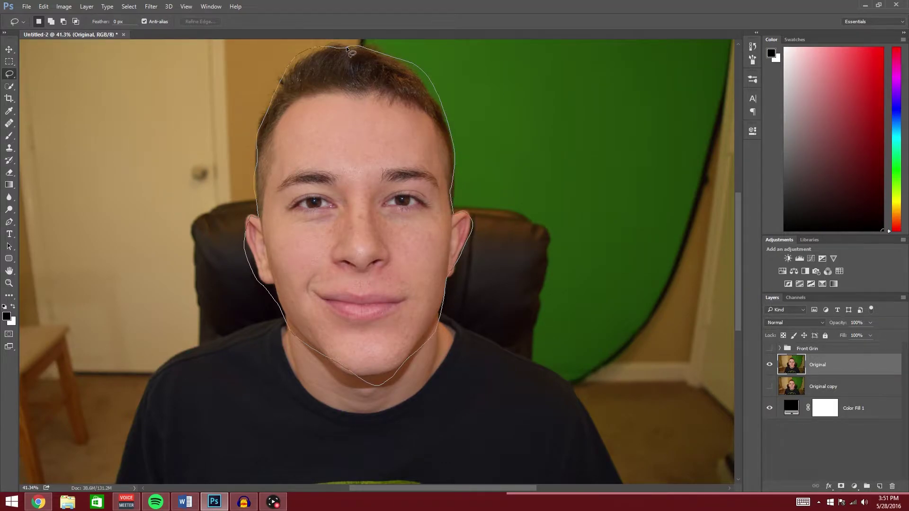
{"action": "left_click_drag", "start_coordinate": [347, 49], "coordinate": [348, 50]}
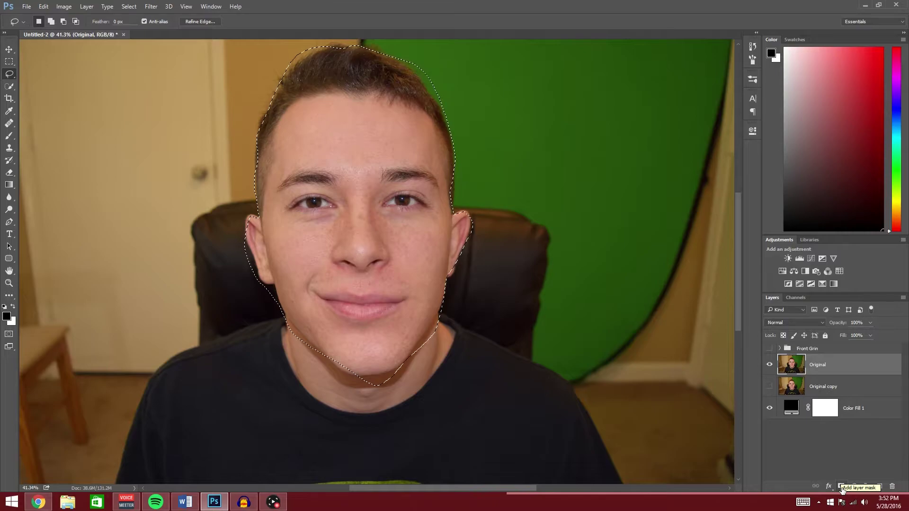
{"action": "left_click", "coordinate": [841, 487]}
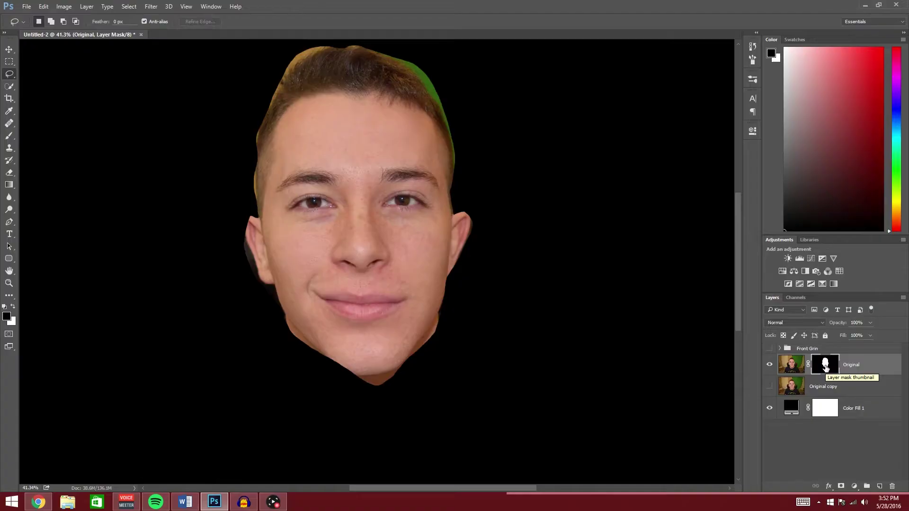
- Display the Original layer's mask on its own, return to the image, and switch the mask off and on
{"action": "left_click", "coordinate": [825, 367], "text": "alt"}
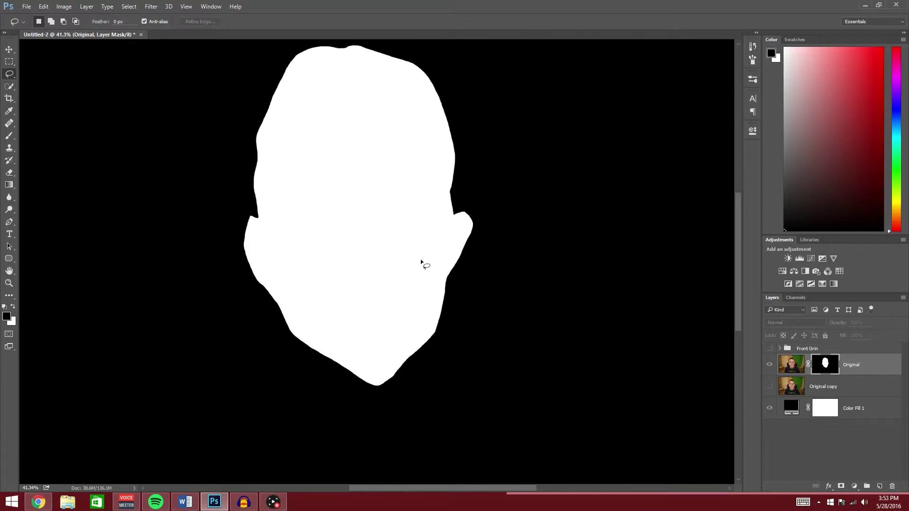
{"action": "left_click", "coordinate": [825, 363], "text": "alt"}
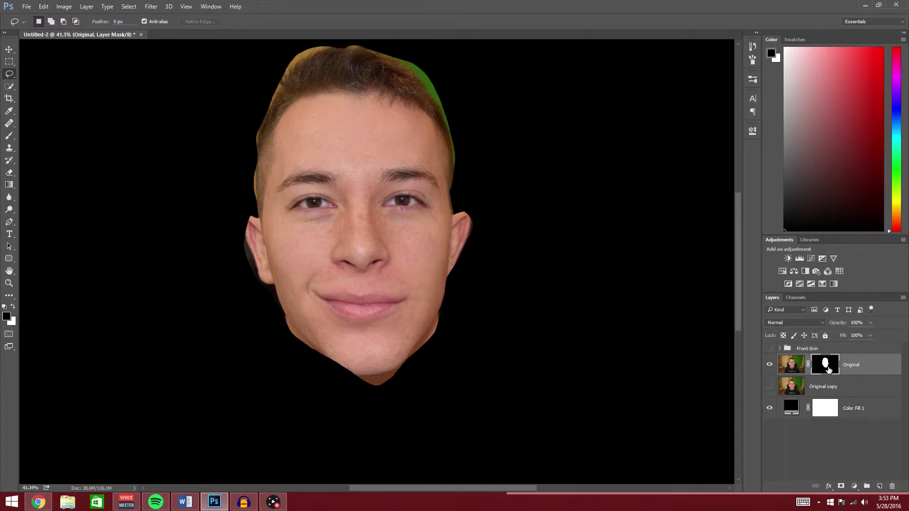
{"action": "left_click", "coordinate": [826, 366], "text": "shift"}
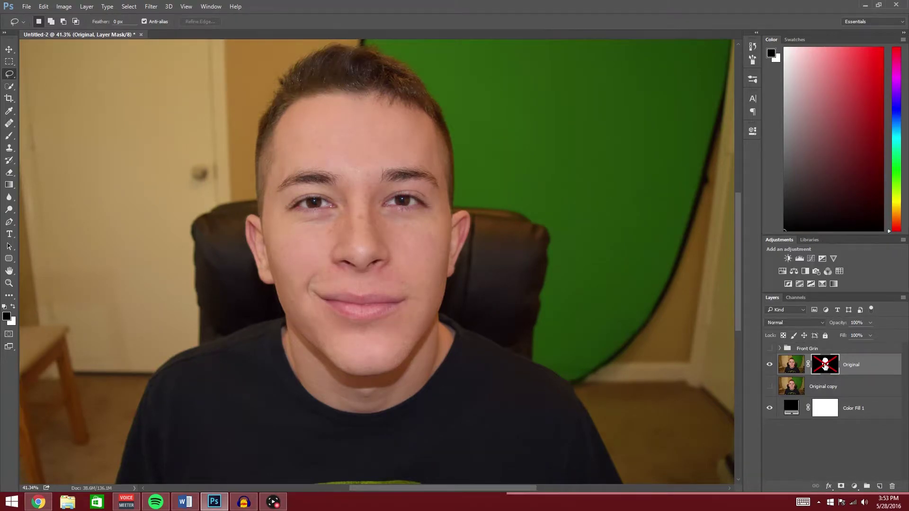
{"action": "left_click", "coordinate": [825, 366], "text": "shift"}
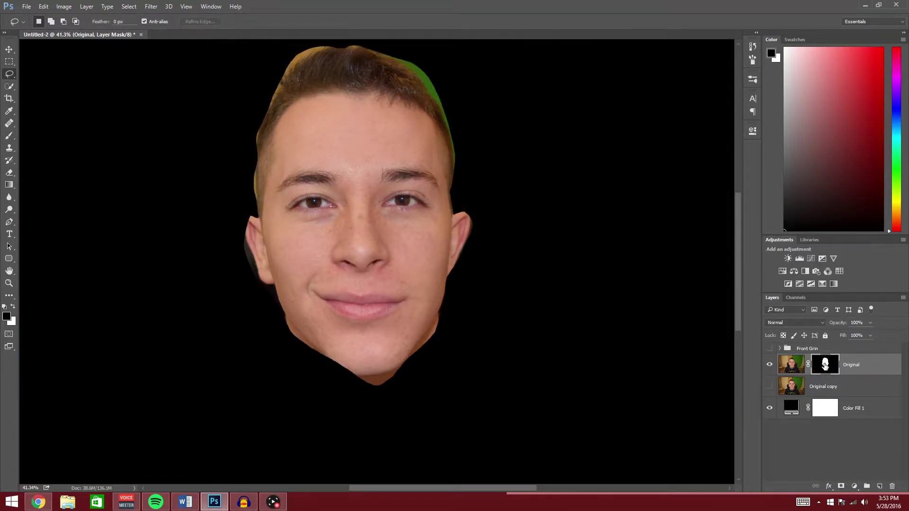
- Replace the Original layer's head mask with one made from a lasso selection around both eyes and eyebrows
{"action": "key", "text": "Delete"}
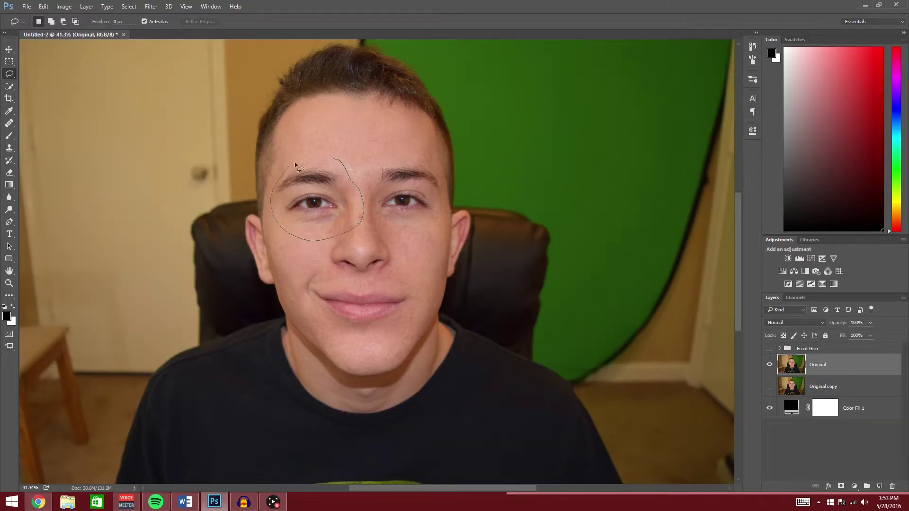
{"action": "mouse_move", "coordinate": [385, 163]}
{"action": "left_mouse_down"}
{"action": "mouse_move", "coordinate": [434, 165]}
{"action": "mouse_move", "coordinate": [454, 213]}
{"action": "left_mouse_up"}
{"action": "mouse_move", "coordinate": [379, 228]}
{"action": "left_mouse_down"}
{"action": "mouse_move", "coordinate": [371, 174]}
{"action": "mouse_move", "coordinate": [382, 162]}
{"action": "left_mouse_up"}
{"action": "left_click", "coordinate": [841, 486]}
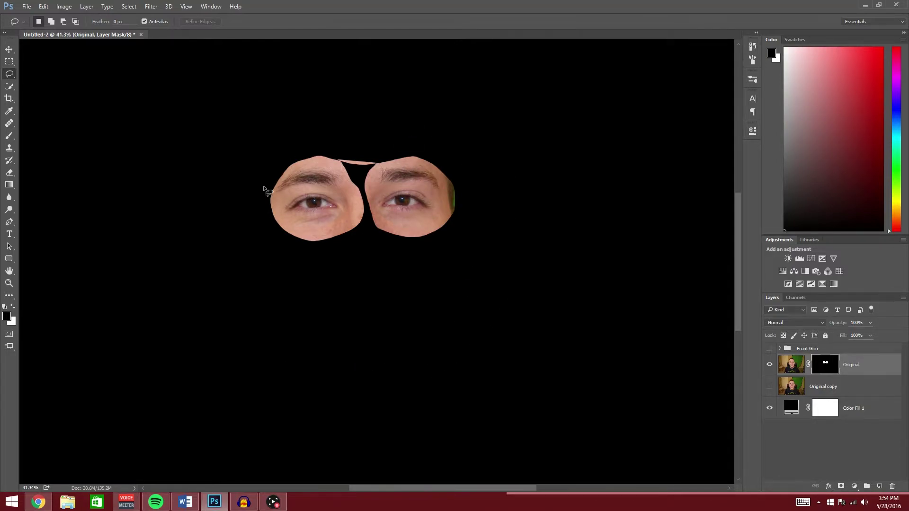
- Undo the eye mask on the Original layer and switch to the Polygonal Lasso Tool
{"action": "key", "text": "ctrl+z"}
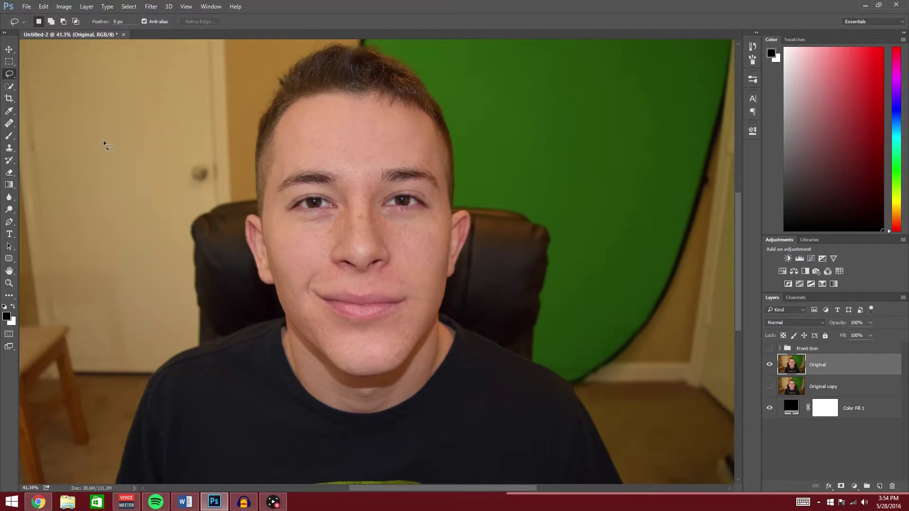
{"action": "left_click", "coordinate": [9, 75]}
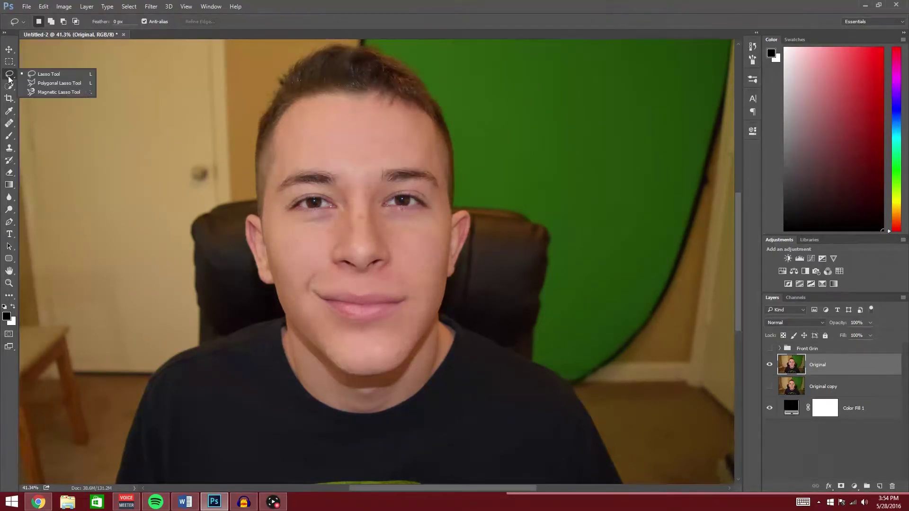
{"action": "left_click", "coordinate": [58, 83]}
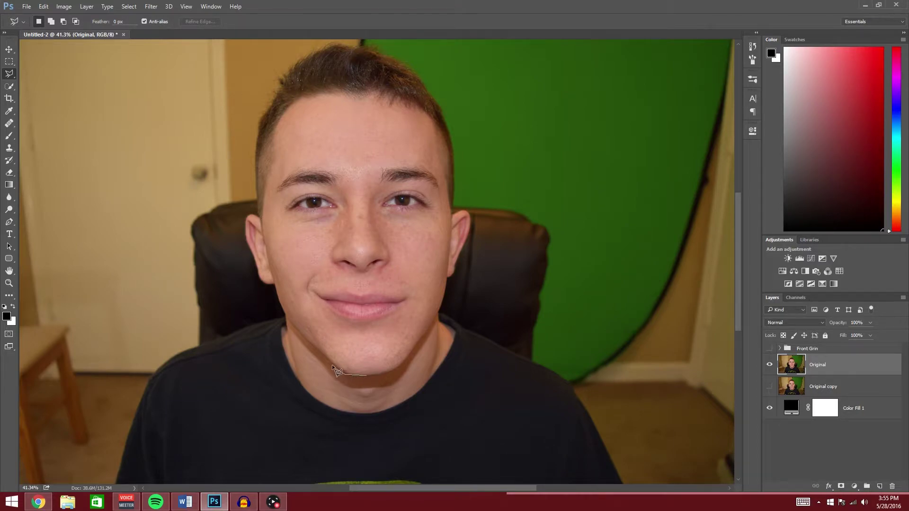
- Outline the head with straight lasso segments from the chin along the jaw, around the ear and up to the temple
{"action": "left_click_drag", "start_coordinate": [306, 337], "coordinate": [274, 284]}
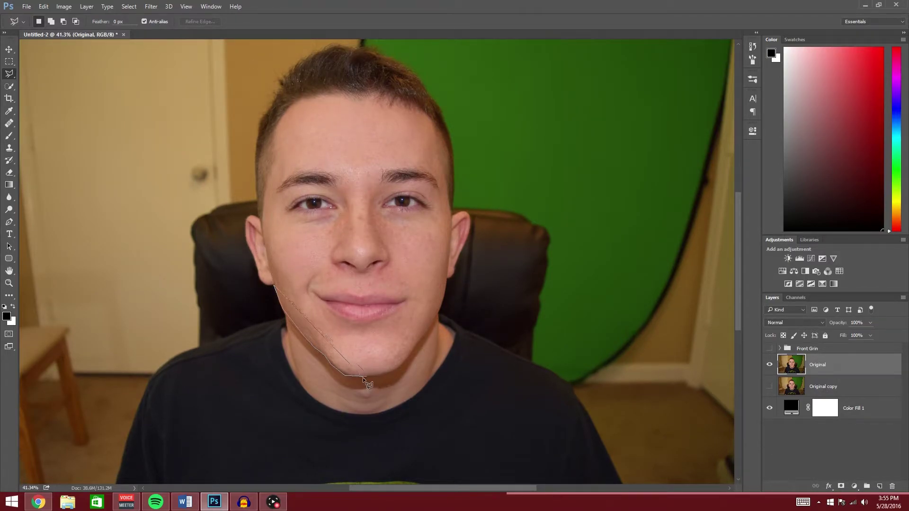
{"action": "key", "text": "ctrl+plus"}
{"action": "key", "text": "ctrl+plus"}
{"action": "key", "text": "ctrl+plus"}
{"action": "key", "text": "ctrl+plus"}
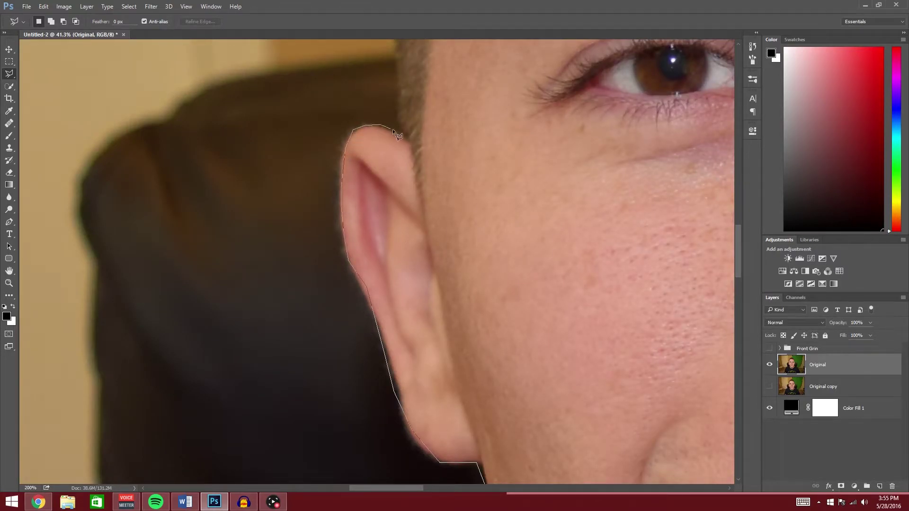
{"action": "scroll", "coordinate": [414, 147], "scroll_direction": "up", "scroll_amount": 5}
{"action": "left_click", "coordinate": [286, 305]}
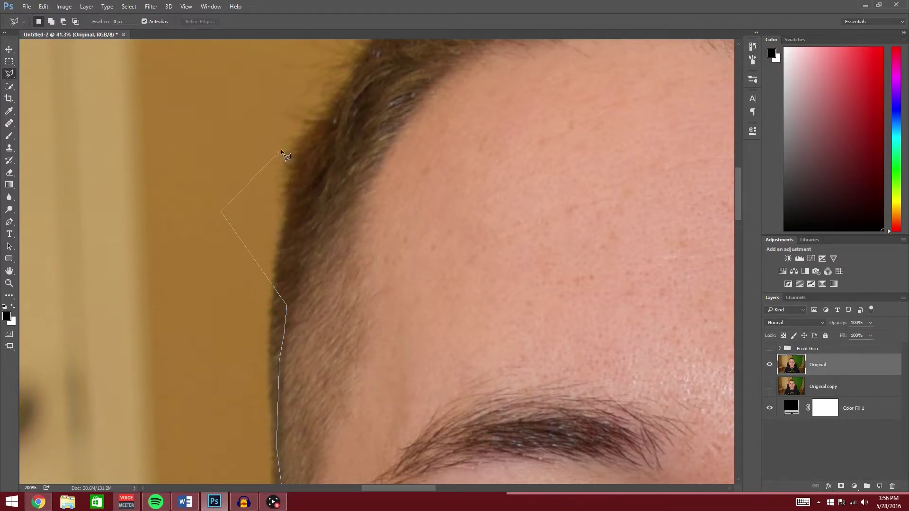
- Correct the stray hairline segment, close the polygonal outline around the head, and add a layer mask from that selection
{"action": "key", "text": "BackSpace"}
{"action": "left_click", "coordinate": [300, 171]}
{"action": "left_click", "coordinate": [320, 128]}
{"action": "left_click", "coordinate": [356, 94]}
{"action": "mouse_move", "coordinate": [409, 76]}
{"action": "left_mouse_down"}
{"action": "mouse_move", "coordinate": [495, 172]}
{"action": "mouse_move", "coordinate": [385, 463]}
{"action": "mouse_move", "coordinate": [487, 304]}
{"action": "mouse_move", "coordinate": [307, 334]}
{"action": "left_mouse_up"}
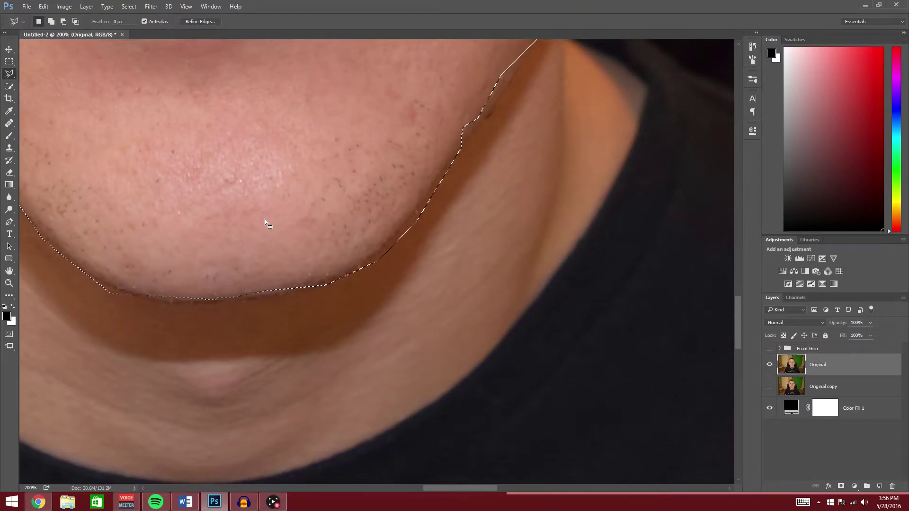
{"action": "key", "text": "ctrl+0"}
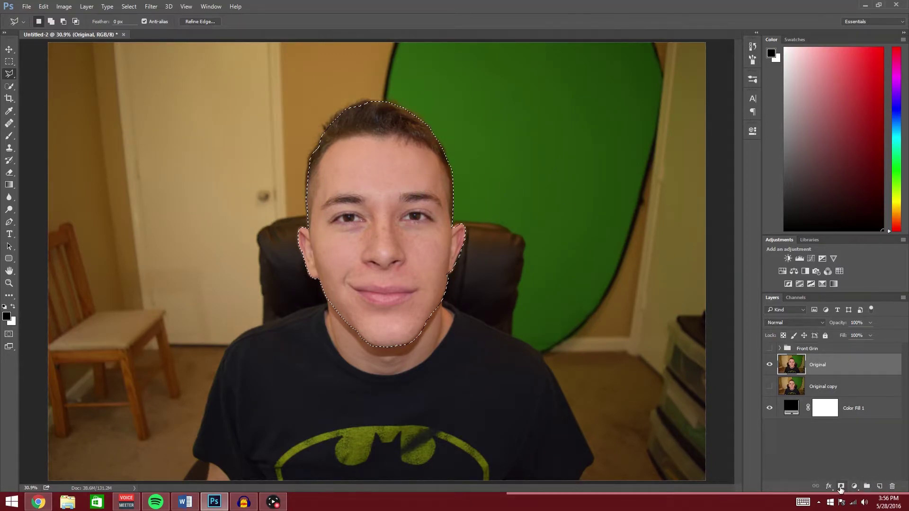
{"action": "left_click", "coordinate": [841, 487]}
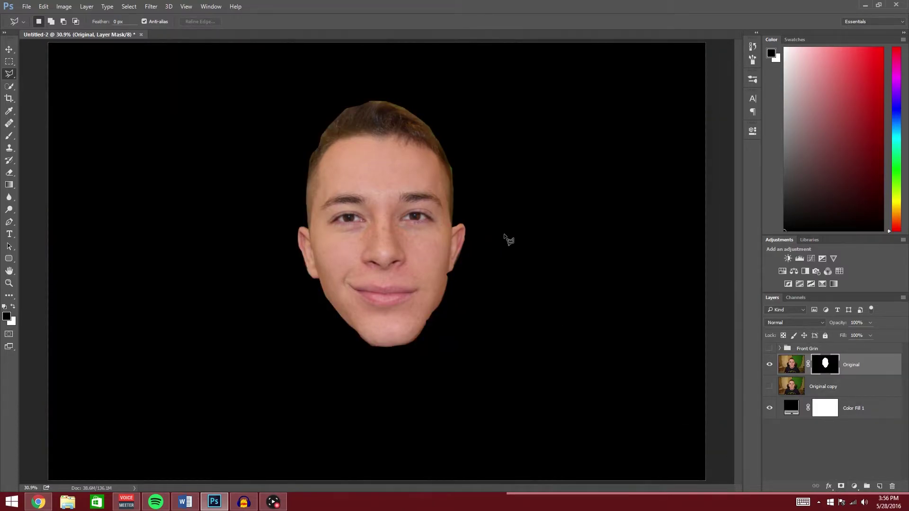
- Switch to the Brush Tool with a round tip, adjust its hardness, and reduce its size to 30 px
{"action": "scroll", "coordinate": [516, 237], "scroll_direction": "up", "scroll_amount": 3}
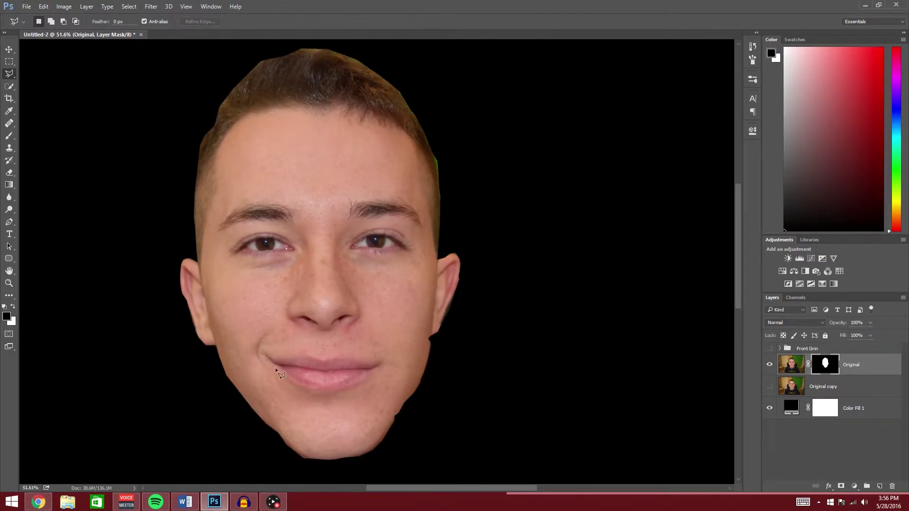
{"action": "key", "text": "b"}
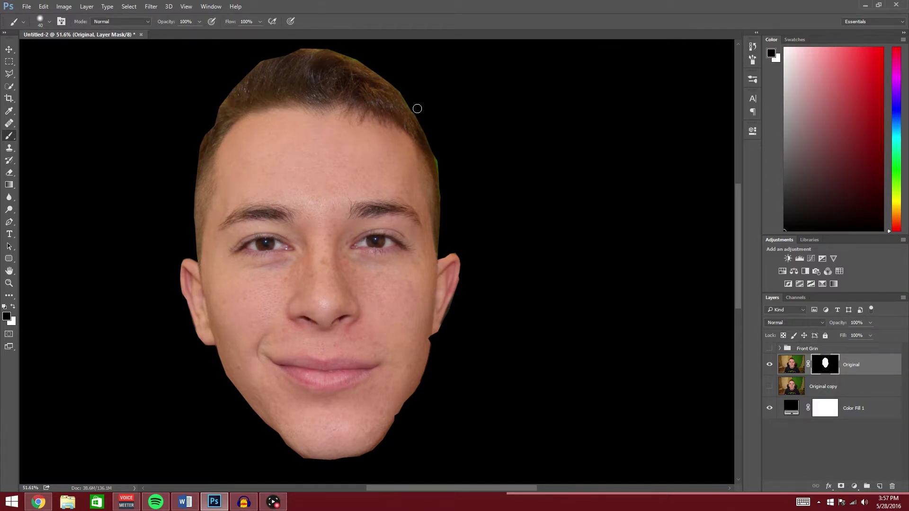
{"action": "left_click", "coordinate": [42, 22]}
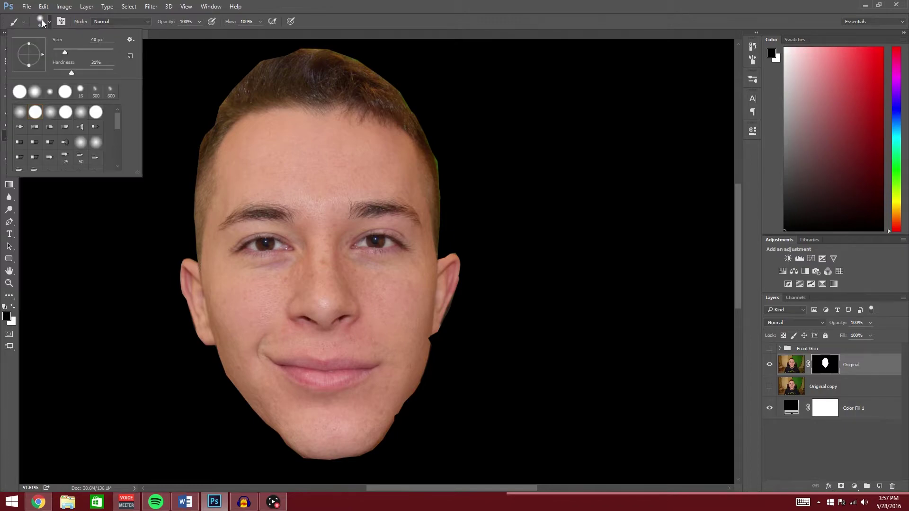
{"action": "left_click", "coordinate": [36, 114]}
{"action": "left_click_drag", "start_coordinate": [113, 72], "coordinate": [70, 71]}
{"action": "left_click_drag", "start_coordinate": [69, 72], "coordinate": [76, 73]}
{"action": "key", "text": "bracketleft"}
- Paint black on the Original layer's mask along the temple and hair edge to hide the green fringe
{"action": "scroll", "coordinate": [442, 161], "scroll_direction": "up", "scroll_amount": 8}
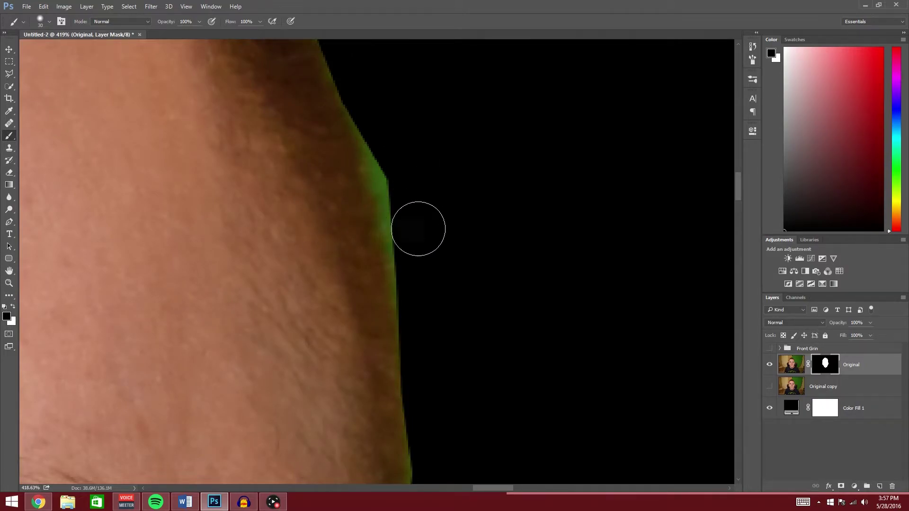
{"action": "mouse_move", "coordinate": [415, 147]}
{"action": "left_mouse_down"}
{"action": "mouse_move", "coordinate": [417, 208]}
{"action": "mouse_move", "coordinate": [399, 139]}
{"action": "mouse_move", "coordinate": [403, 207]}
{"action": "mouse_move", "coordinate": [386, 145]}
{"action": "mouse_move", "coordinate": [387, 172]}
{"action": "mouse_move", "coordinate": [419, 303]}
{"action": "mouse_move", "coordinate": [420, 295]}
{"action": "mouse_move", "coordinate": [427, 409]}
{"action": "mouse_move", "coordinate": [427, 360]}
{"action": "mouse_move", "coordinate": [433, 400]}
{"action": "mouse_move", "coordinate": [457, 349]}
{"action": "mouse_move", "coordinate": [447, 348]}
{"action": "mouse_move", "coordinate": [413, 280]}
{"action": "mouse_move", "coordinate": [430, 365]}
{"action": "mouse_move", "coordinate": [404, 231]}
{"action": "mouse_move", "coordinate": [415, 290]}
{"action": "mouse_move", "coordinate": [401, 294]}
{"action": "mouse_move", "coordinate": [351, 152]}
{"action": "left_mouse_up"}
{"action": "scroll", "coordinate": [438, 379], "scroll_direction": "up", "scroll_amount": 3}
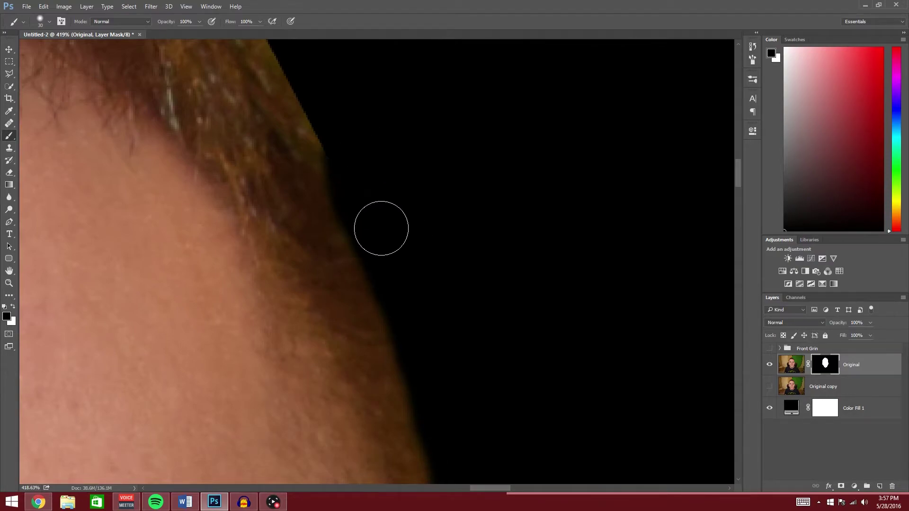
{"action": "mouse_move", "coordinate": [381, 227]}
{"action": "left_mouse_down"}
{"action": "mouse_move", "coordinate": [466, 266]}
{"action": "mouse_move", "coordinate": [502, 319]}
{"action": "left_mouse_up"}
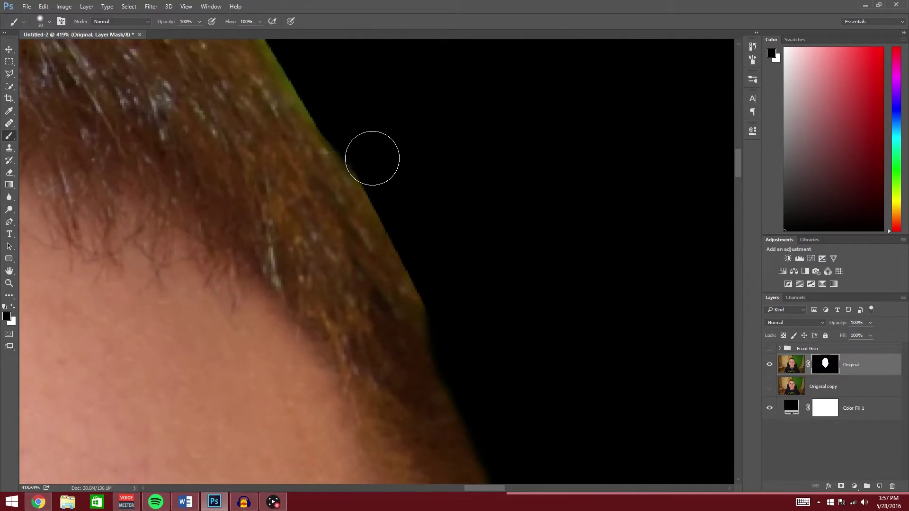
{"action": "key", "text": "ctrl+0"}
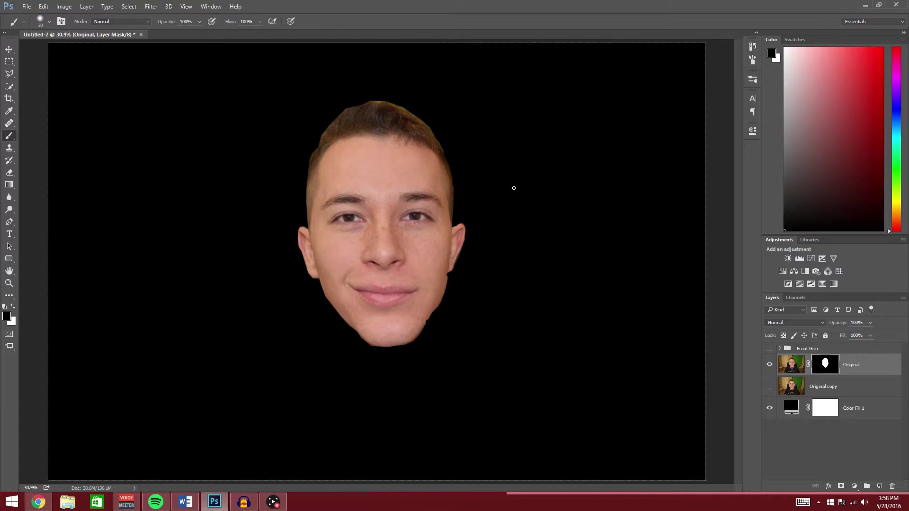
- Undo the polygonal head mask and trace the head's outline with the Magnetic Lasso Tool, starting at the top of the hair
{"action": "key", "text": "ctrl+z"}
{"action": "right_click", "coordinate": [9, 73]}
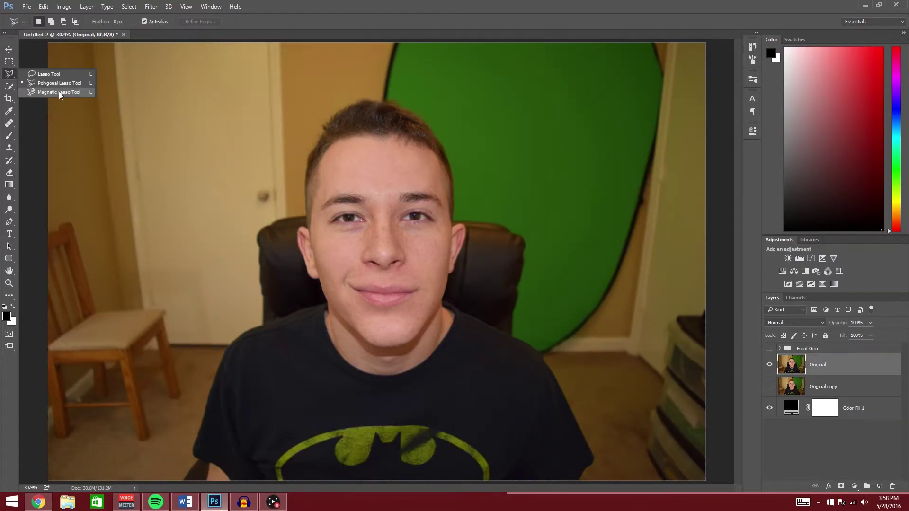
{"action": "left_click", "coordinate": [58, 92]}
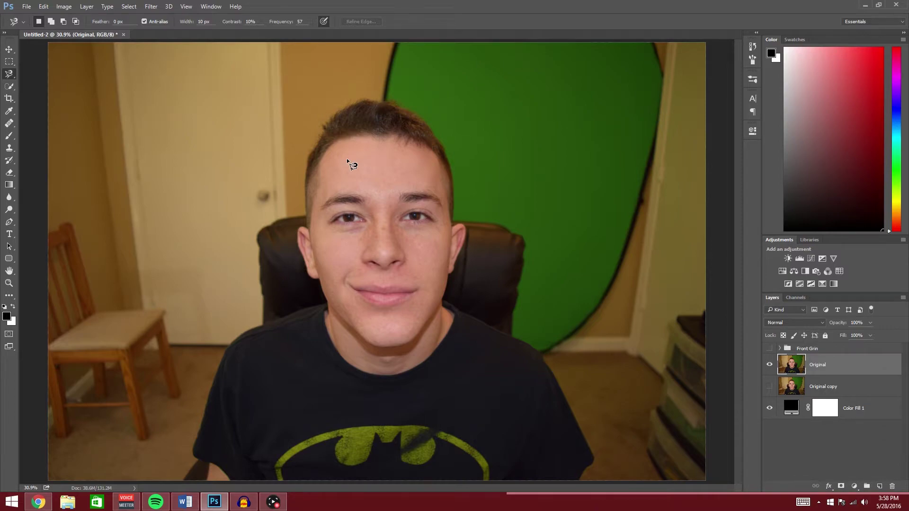
{"action": "left_click", "coordinate": [376, 103]}
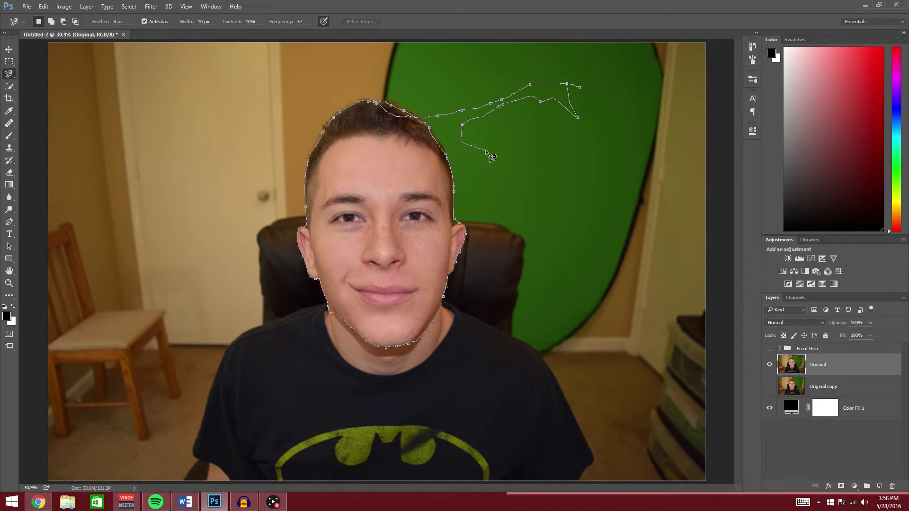
- Remove the stray anchor points over the green screen and add a layer mask from the closed magnetic selection
{"action": "key", "text": "BackSpace"}
{"action": "key", "text": "BackSpace"}
{"action": "key", "text": "BackSpace"}
{"action": "key", "text": "BackSpace"}
{"action": "key", "text": "BackSpace"}
{"action": "key", "text": "BackSpace"}
{"action": "key", "text": "BackSpace"}
{"action": "key", "text": "BackSpace"}
{"action": "key", "text": "BackSpace"}
{"action": "key", "text": "BackSpace"}
{"action": "key", "text": "BackSpace"}
{"action": "key", "text": "BackSpace"}
{"action": "key", "text": "BackSpace"}
{"action": "key", "text": "BackSpace"}
{"action": "key", "text": "BackSpace"}
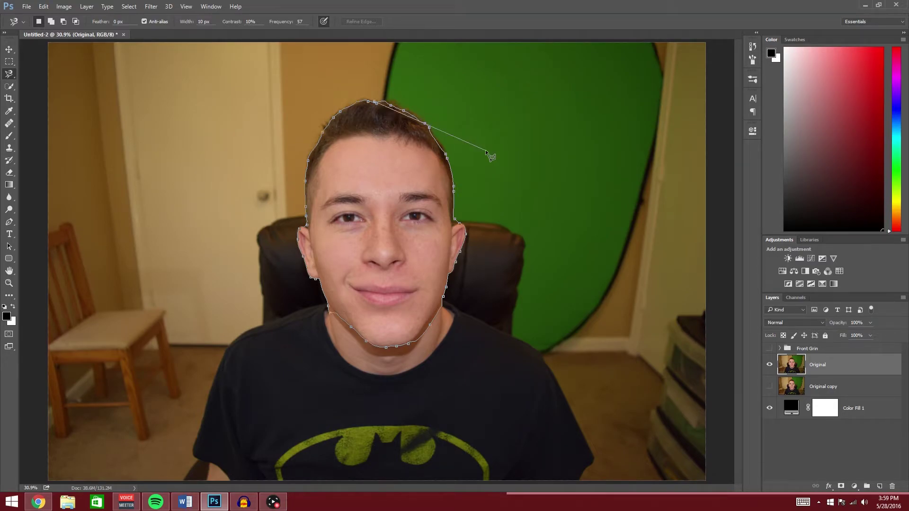
{"action": "double_click", "coordinate": [486, 151]}
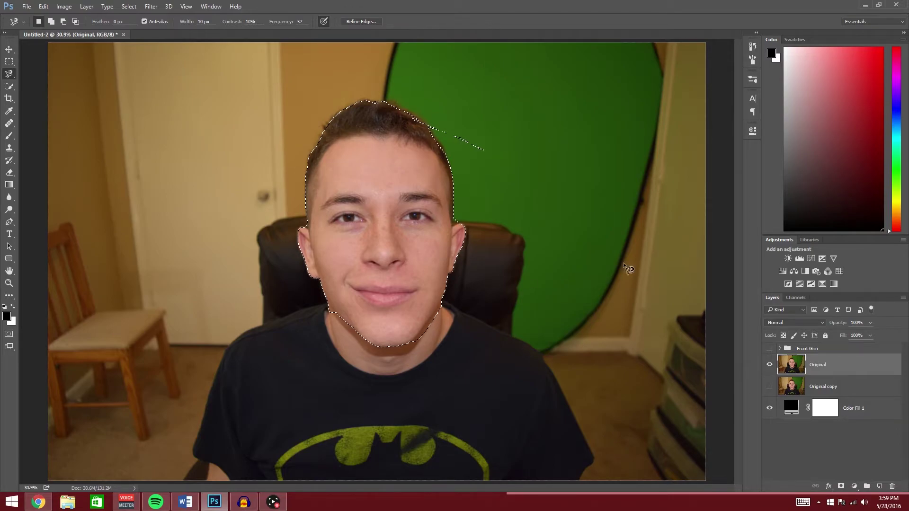
{"action": "left_click", "coordinate": [841, 488]}
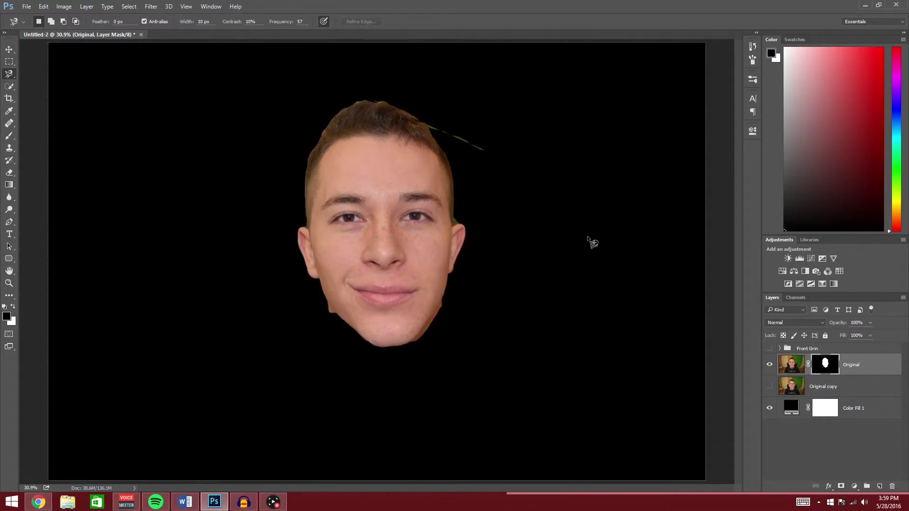
- Undo the magnetic lasso mask, try an Eraser zigzag over the door beside the head, and undo the stroke
{"action": "key", "text": "ctrl+z"}
{"action": "key", "text": "e"}
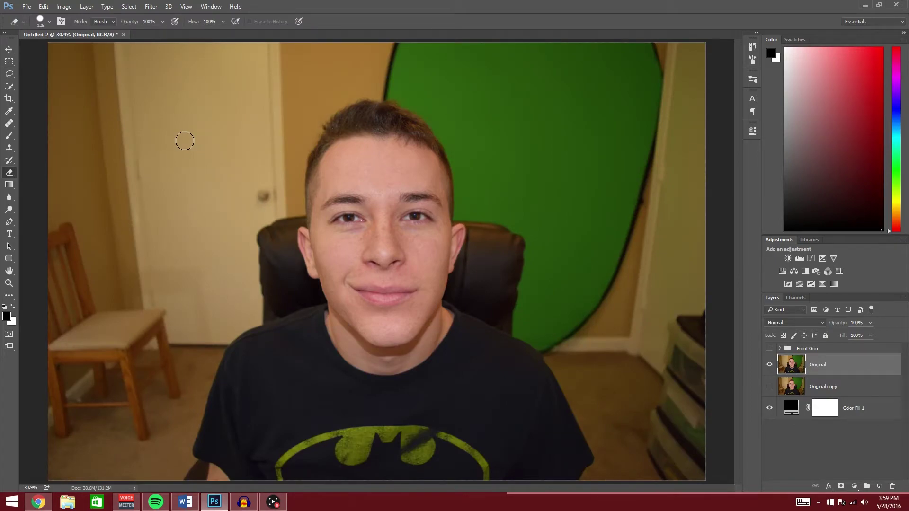
{"action": "mouse_move", "coordinate": [251, 97]}
{"action": "left_mouse_down"}
{"action": "mouse_move", "coordinate": [180, 166]}
{"action": "mouse_move", "coordinate": [239, 219]}
{"action": "left_mouse_up"}
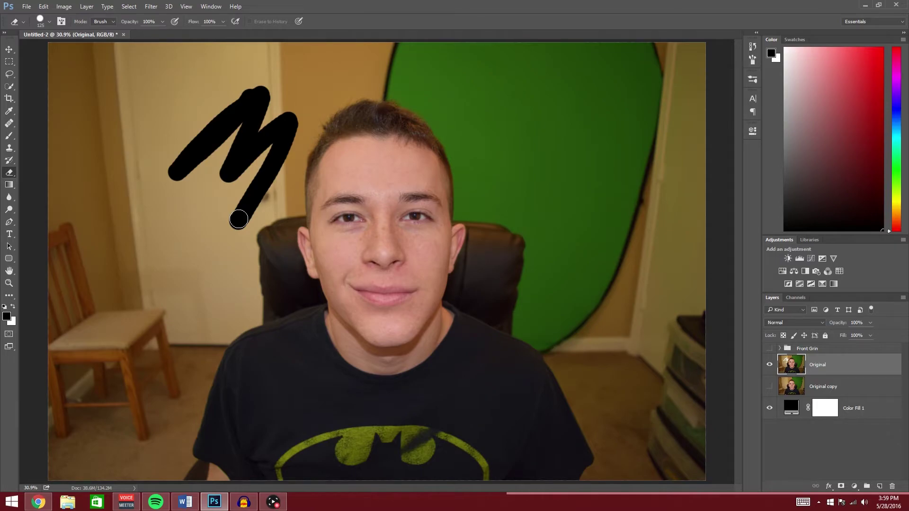
{"action": "key", "text": "ctrl+z"}
- Select the man's head, torso and shirt with the Quick Selection Tool
{"action": "left_click", "coordinate": [9, 74]}
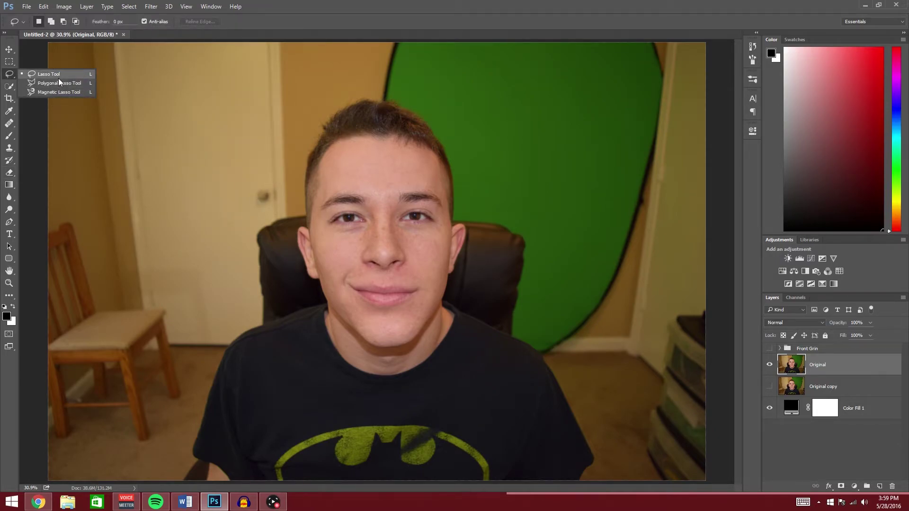
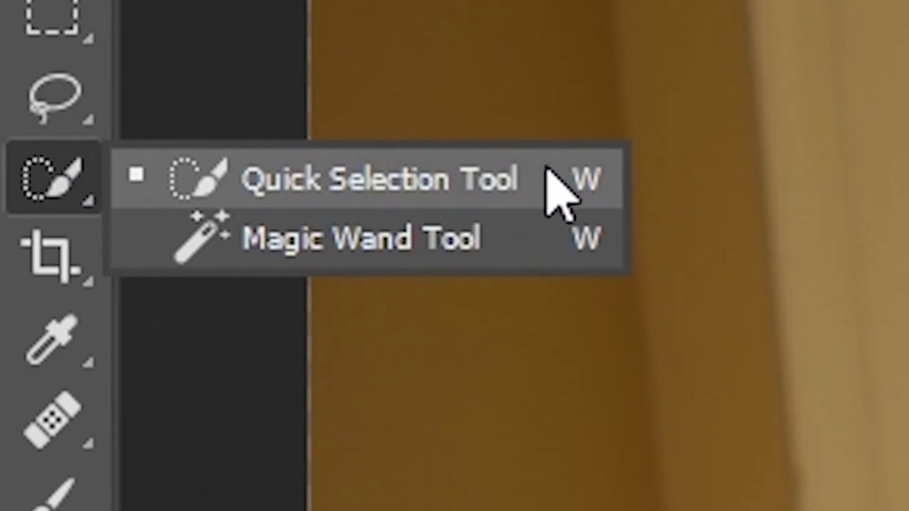
{"action": "left_click", "coordinate": [609, 195]}
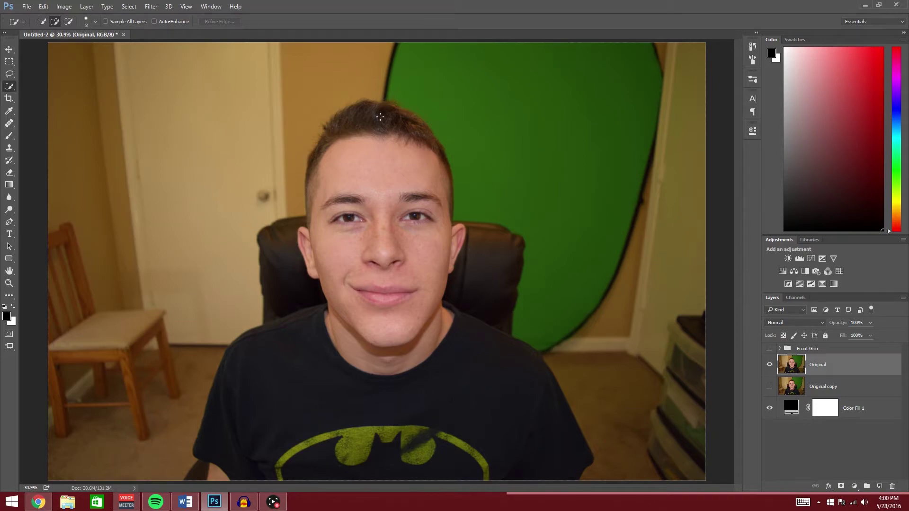
{"action": "mouse_move", "coordinate": [377, 107]}
{"action": "left_mouse_down"}
{"action": "mouse_move", "coordinate": [430, 152]}
{"action": "mouse_move", "coordinate": [381, 379]}
{"action": "mouse_move", "coordinate": [373, 488]}
{"action": "left_mouse_up"}
{"action": "mouse_move", "coordinate": [264, 345]}
{"action": "left_mouse_down"}
{"action": "mouse_move", "coordinate": [252, 397]}
{"action": "mouse_move", "coordinate": [299, 379]}
{"action": "mouse_move", "coordinate": [372, 377]}
{"action": "mouse_move", "coordinate": [540, 427]}
{"action": "mouse_move", "coordinate": [533, 411]}
{"action": "left_mouse_up"}
- Subtract the chair back beside the shoulder and the dark chair area below the sleeve from the selection
{"action": "key", "text": "alt"}
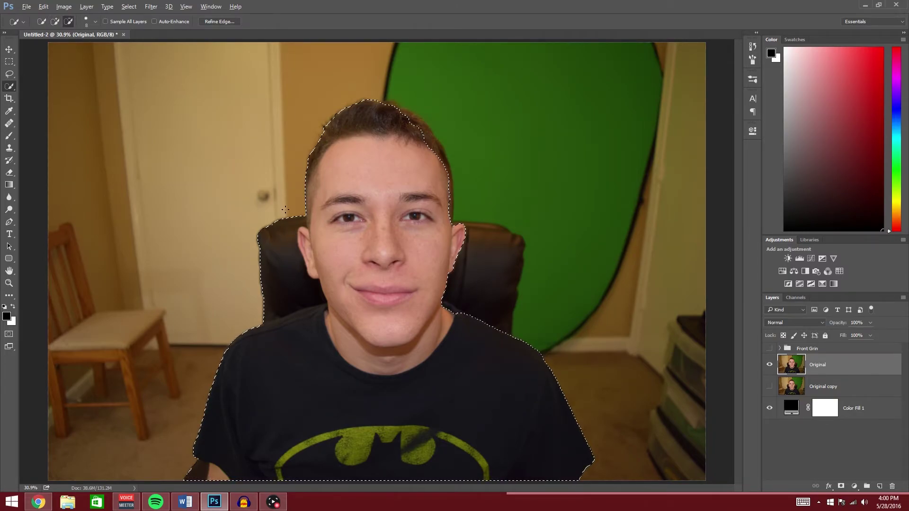
{"action": "left_click_drag", "start_coordinate": [273, 247], "coordinate": [253, 281]}
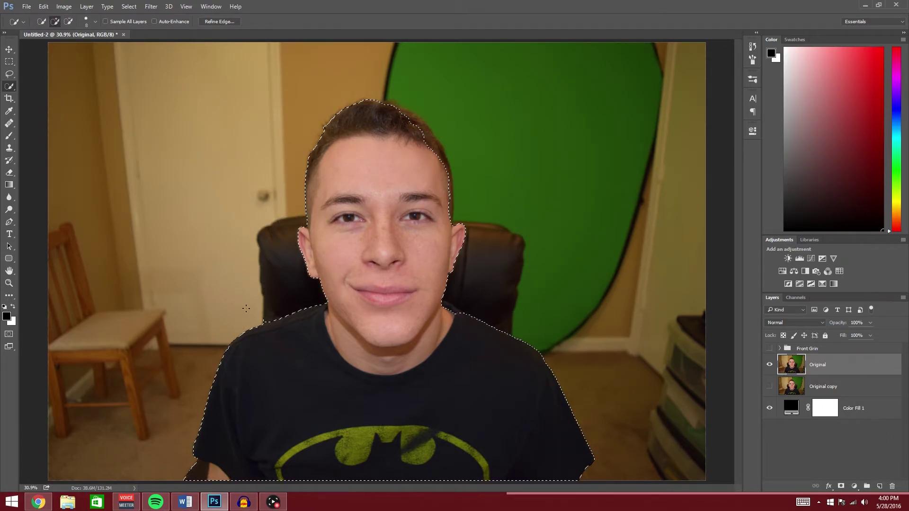
{"action": "mouse_move", "coordinate": [203, 450]}
{"action": "left_mouse_down"}
{"action": "mouse_move", "coordinate": [363, 345]}
{"action": "mouse_move", "coordinate": [442, 115]}
{"action": "left_mouse_up"}
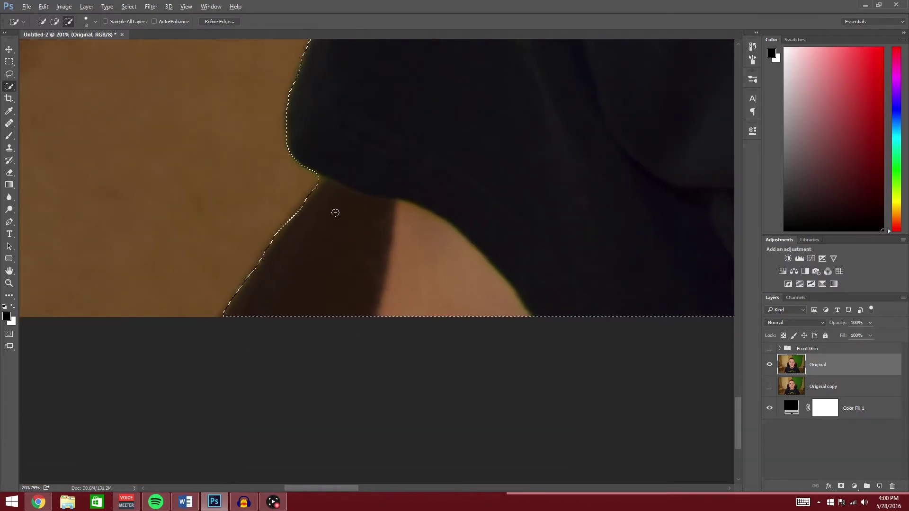
{"action": "mouse_move", "coordinate": [314, 199]}
{"action": "left_mouse_down"}
{"action": "mouse_move", "coordinate": [257, 277]}
{"action": "mouse_move", "coordinate": [227, 290]}
{"action": "left_mouse_up"}
{"action": "mouse_move", "coordinate": [314, 182]}
{"action": "left_mouse_down"}
{"action": "mouse_move", "coordinate": [343, 211]}
{"action": "mouse_move", "coordinate": [300, 262]}
{"action": "left_mouse_up"}
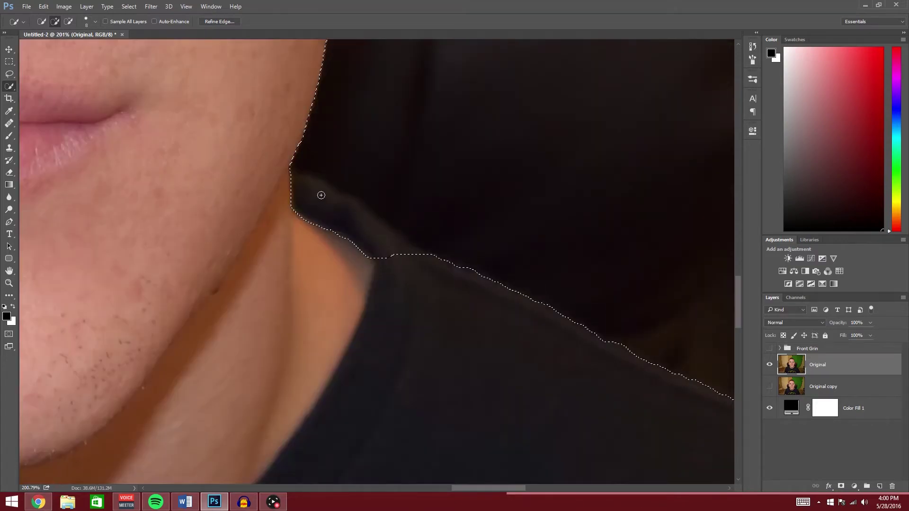
- Add the missed shirt collar beside the neck and the missed hair along the top of the head to the selection
{"action": "mouse_move", "coordinate": [314, 189]}
{"action": "left_mouse_down"}
{"action": "mouse_move", "coordinate": [408, 264]}
{"action": "mouse_move", "coordinate": [355, 215]}
{"action": "mouse_move", "coordinate": [299, 194]}
{"action": "left_mouse_up"}
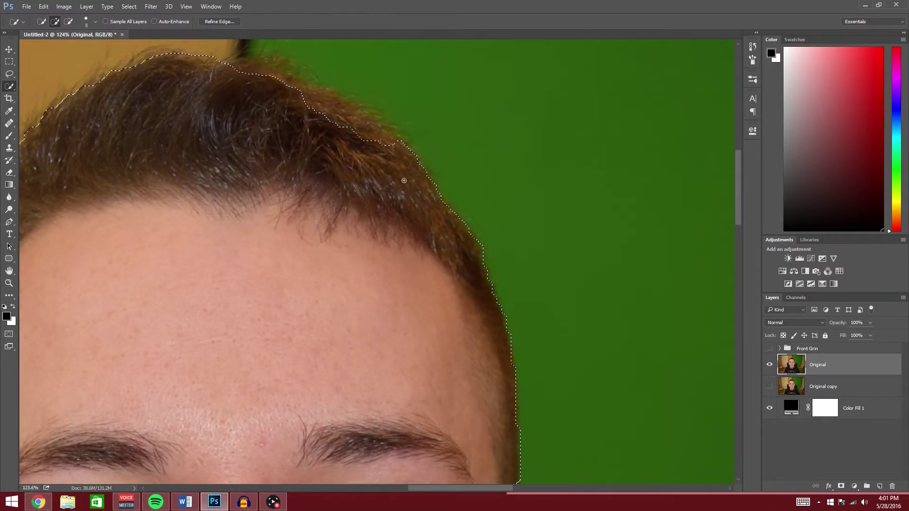
{"action": "left_click_drag", "start_coordinate": [350, 121], "coordinate": [308, 97]}
{"action": "key", "text": "ctrl+0"}
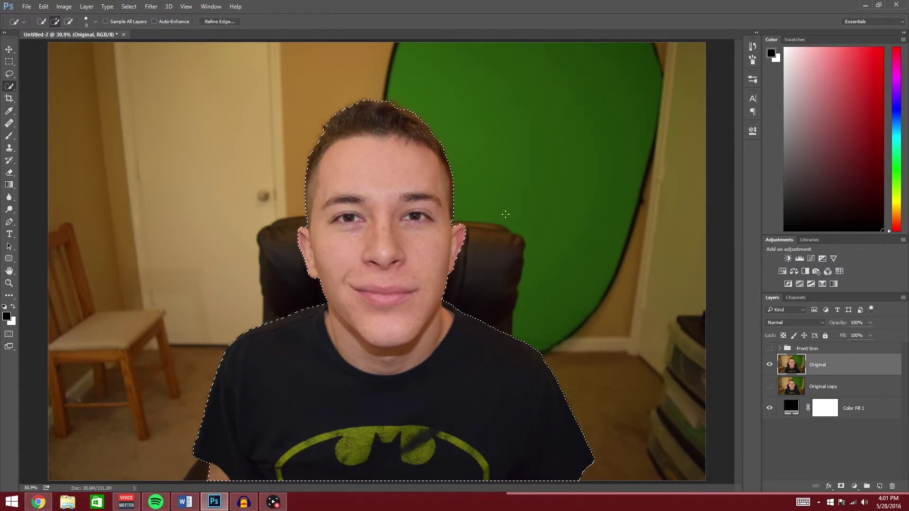
- Add a layer mask to the Original layer from the selection and open the mask's properties
{"action": "left_click", "coordinate": [841, 486]}
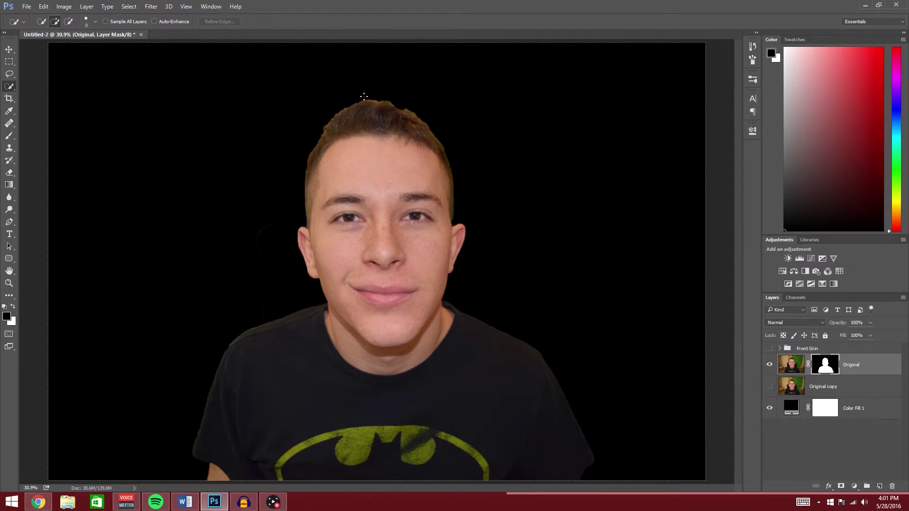
{"action": "double_click", "coordinate": [826, 368]}
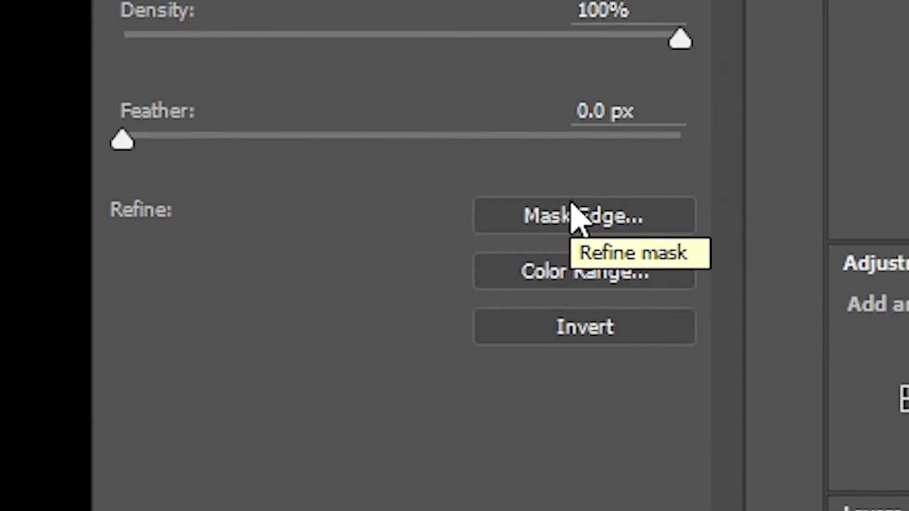
- Refine the layer mask's edge with Radius 0.2 px, Smooth 2, Contrast 2% and Shift Edge -2%
{"action": "left_click", "coordinate": [573, 215]}
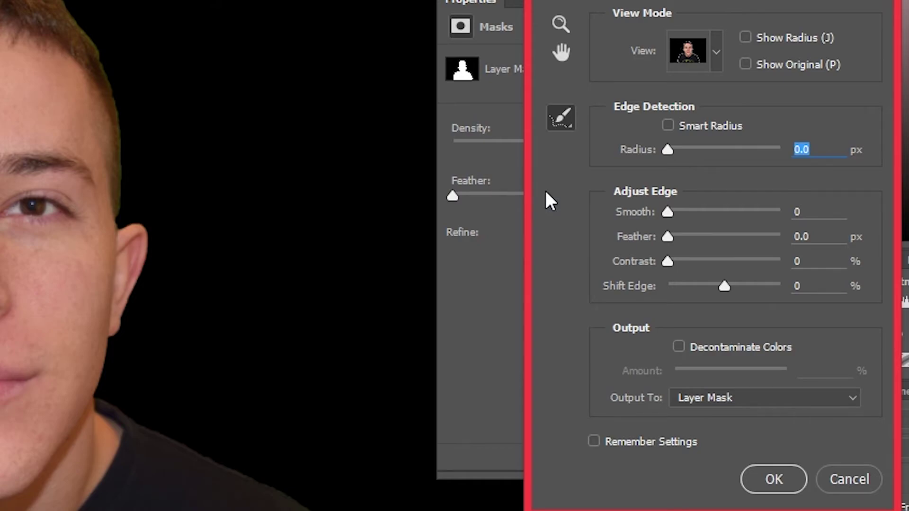
{"action": "left_click_drag", "start_coordinate": [634, 157], "coordinate": [613, 186]}
{"action": "key", "text": "alt"}
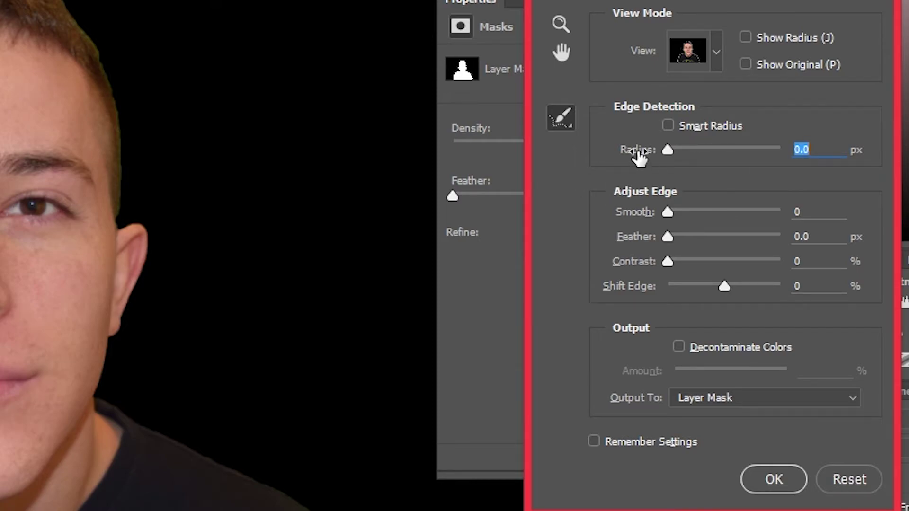
{"action": "left_click_drag", "start_coordinate": [634, 156], "coordinate": [657, 151]}
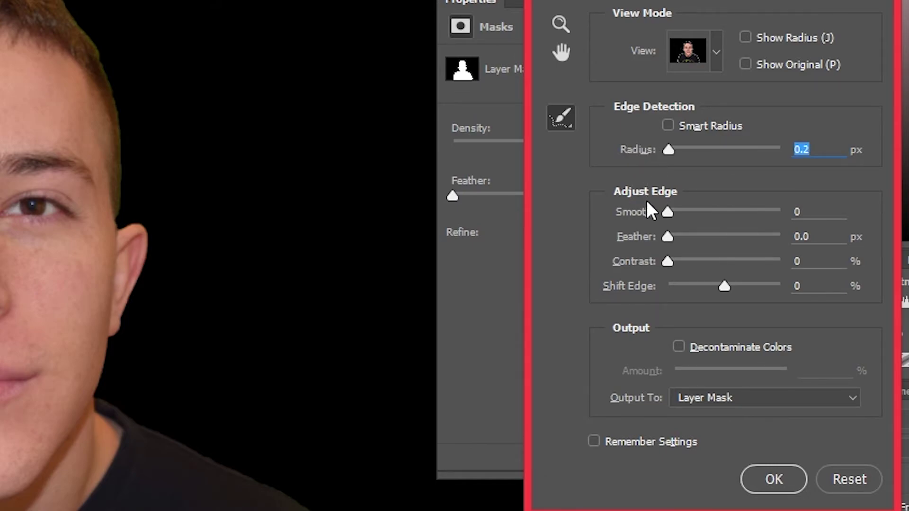
{"action": "left_click_drag", "start_coordinate": [625, 208], "coordinate": [659, 217]}
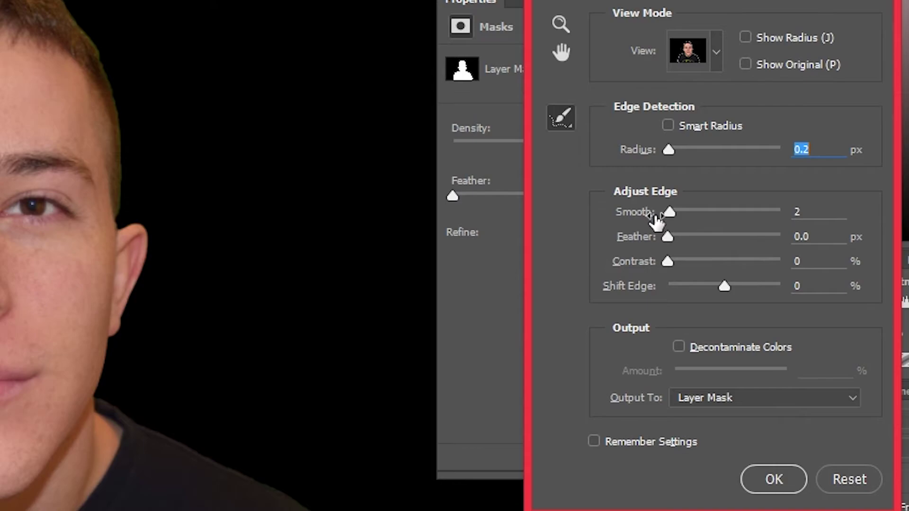
{"action": "left_click_drag", "start_coordinate": [630, 291], "coordinate": [651, 268]}
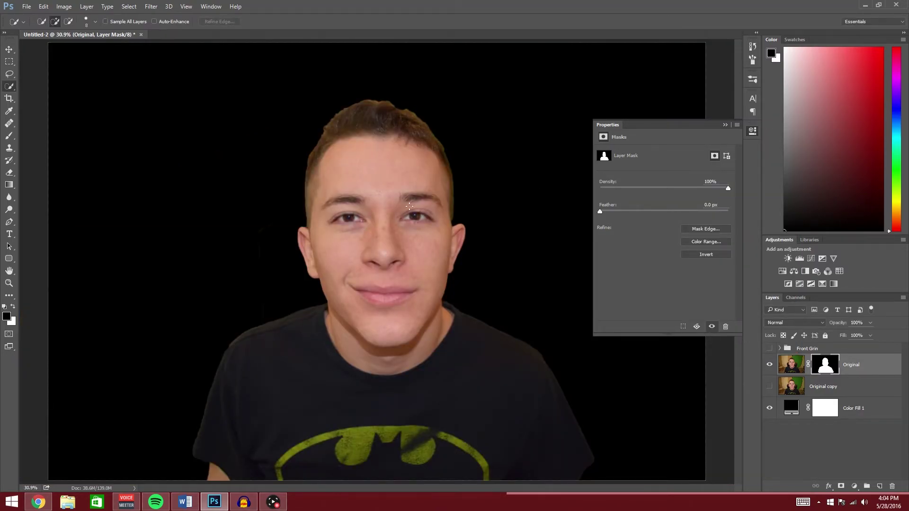
- Brush along the hair outline on the upper-left side of the head in Refine Mask and apply the refinement to the layer mask
{"action": "left_click_drag", "start_coordinate": [417, 218], "coordinate": [526, 218]}
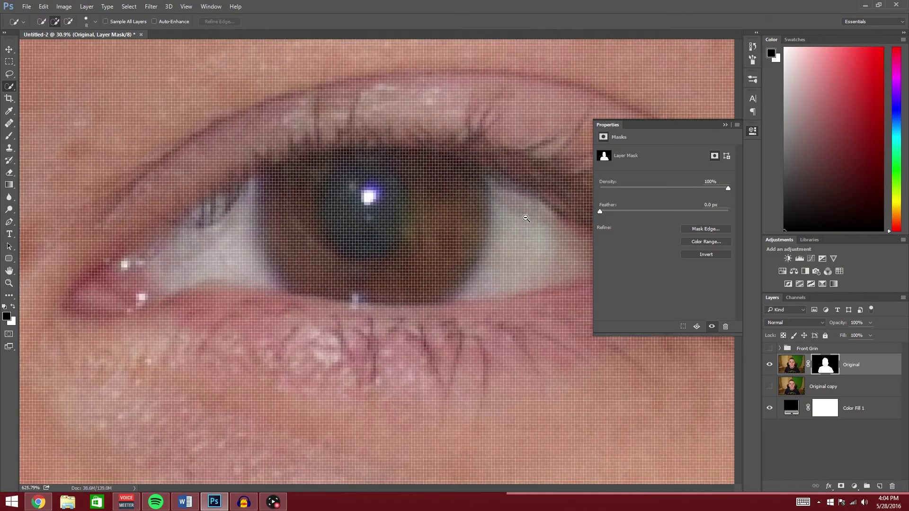
{"action": "key", "text": "ctrl+0"}
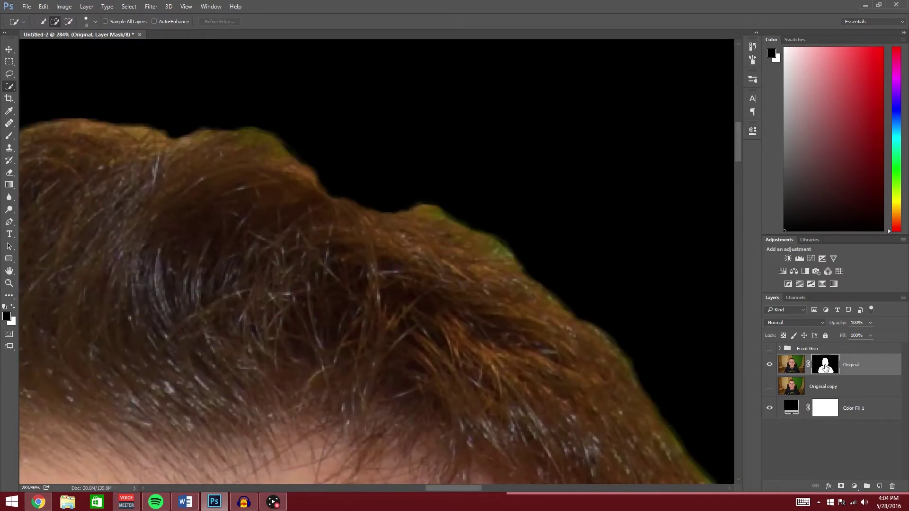
{"action": "left_click", "coordinate": [706, 229]}
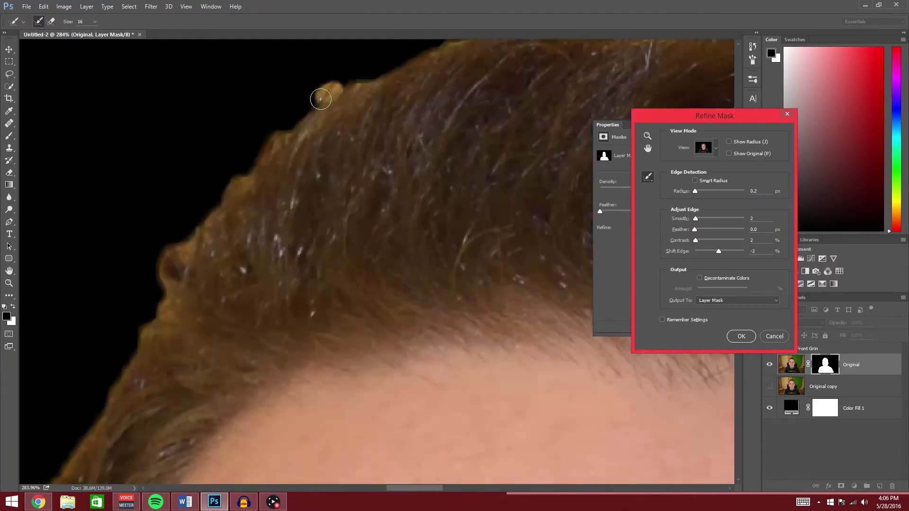
{"action": "mouse_move", "coordinate": [318, 92]}
{"action": "left_mouse_down"}
{"action": "mouse_move", "coordinate": [308, 115]}
{"action": "mouse_move", "coordinate": [329, 93]}
{"action": "mouse_move", "coordinate": [266, 137]}
{"action": "mouse_move", "coordinate": [224, 203]}
{"action": "mouse_move", "coordinate": [178, 235]}
{"action": "mouse_move", "coordinate": [161, 291]}
{"action": "left_mouse_up"}
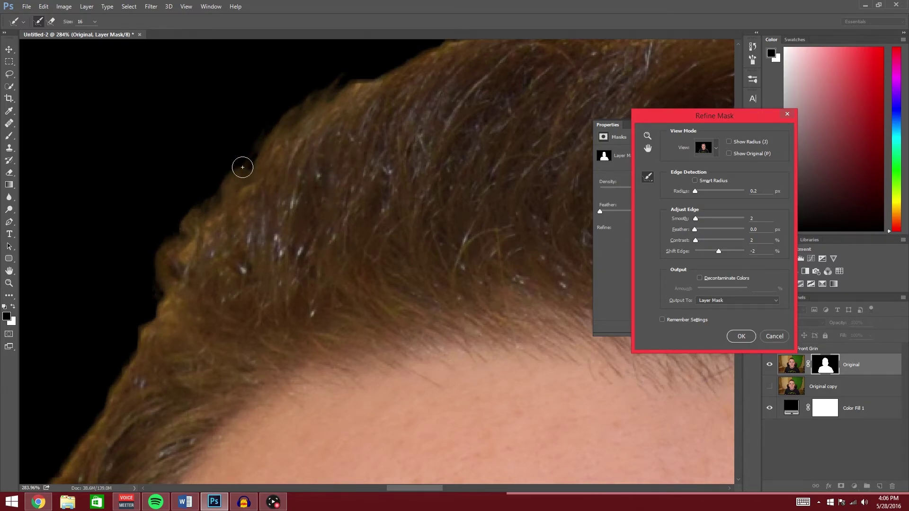
{"action": "key", "text": "ctrl+0"}
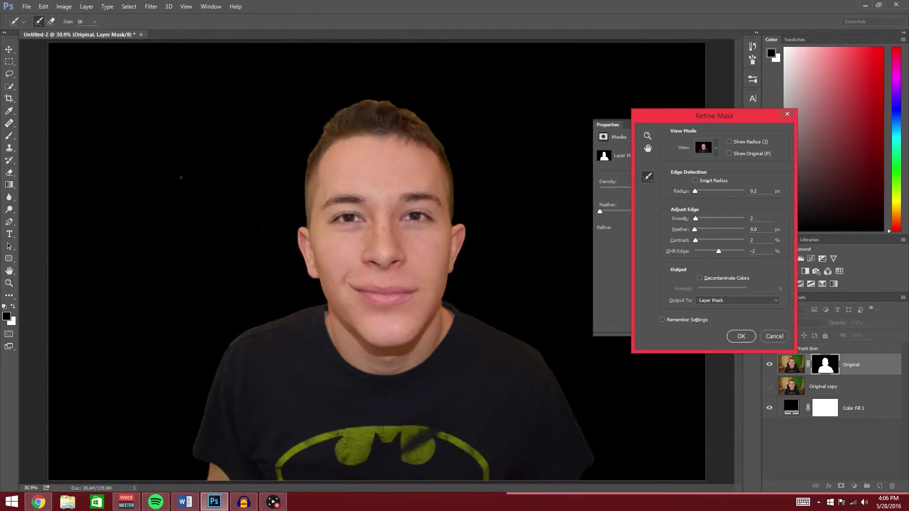
{"action": "key", "text": "alt+Escape"}
{"action": "left_click", "coordinate": [741, 333]}
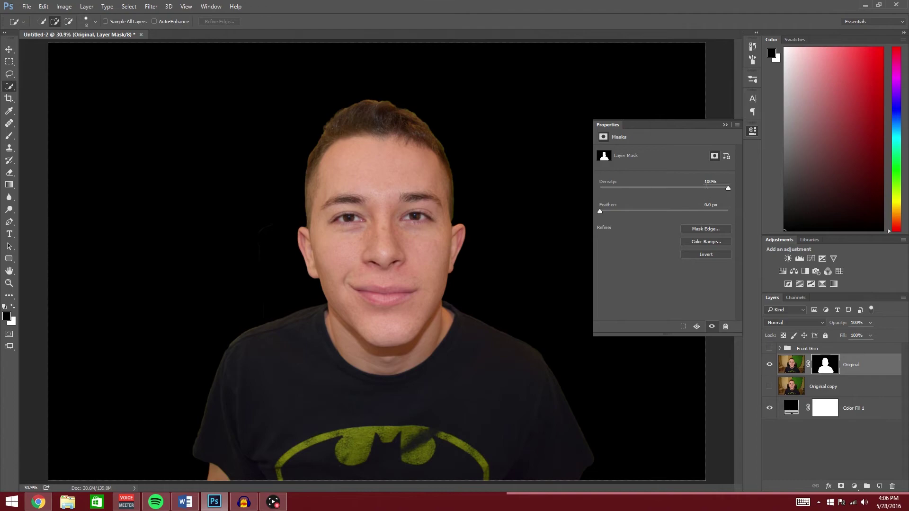
- Collapse the mask's properties and switch to the Brush tool at the stray outline beside the ear
{"action": "left_click", "coordinate": [726, 125]}
{"action": "left_click_drag", "start_coordinate": [280, 239], "coordinate": [322, 252]}
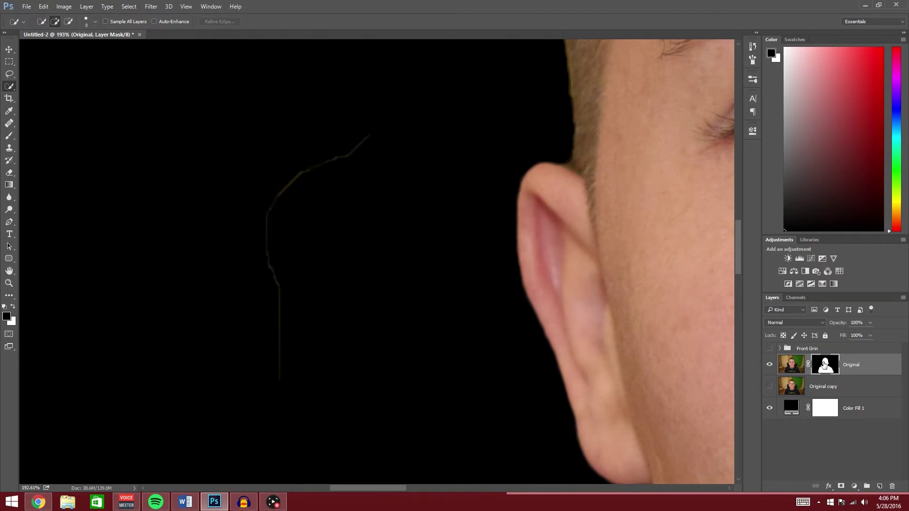
{"action": "key", "text": "b"}
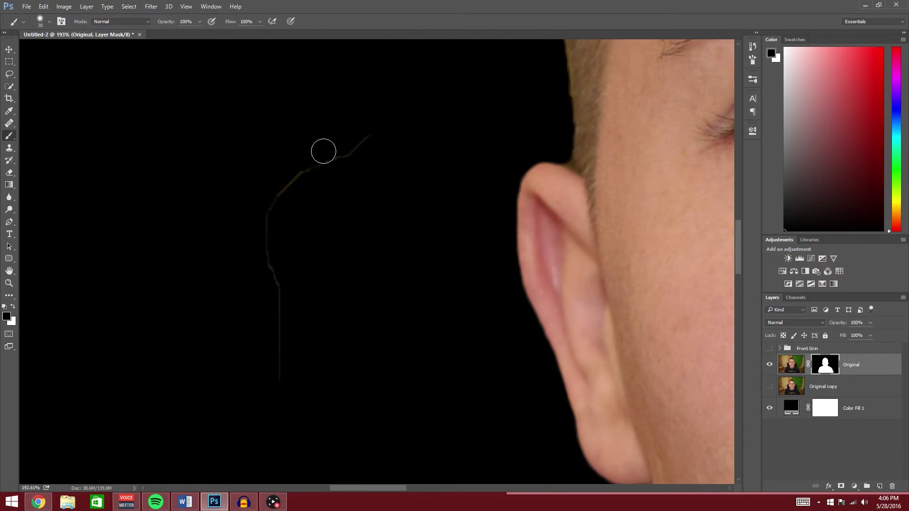
- Paint white strokes on the mask beside the ear to reveal the hidden background, and undo the trial strokes
{"action": "key", "text": "x"}
{"action": "mouse_move", "coordinate": [207, 156]}
{"action": "left_mouse_down"}
{"action": "mouse_move", "coordinate": [225, 155]}
{"action": "mouse_move", "coordinate": [177, 255]}
{"action": "mouse_move", "coordinate": [236, 184]}
{"action": "mouse_move", "coordinate": [270, 163]}
{"action": "mouse_move", "coordinate": [227, 273]}
{"action": "mouse_move", "coordinate": [295, 208]}
{"action": "mouse_move", "coordinate": [340, 195]}
{"action": "mouse_move", "coordinate": [290, 312]}
{"action": "mouse_move", "coordinate": [392, 203]}
{"action": "mouse_move", "coordinate": [348, 351]}
{"action": "mouse_move", "coordinate": [461, 229]}
{"action": "left_mouse_up"}
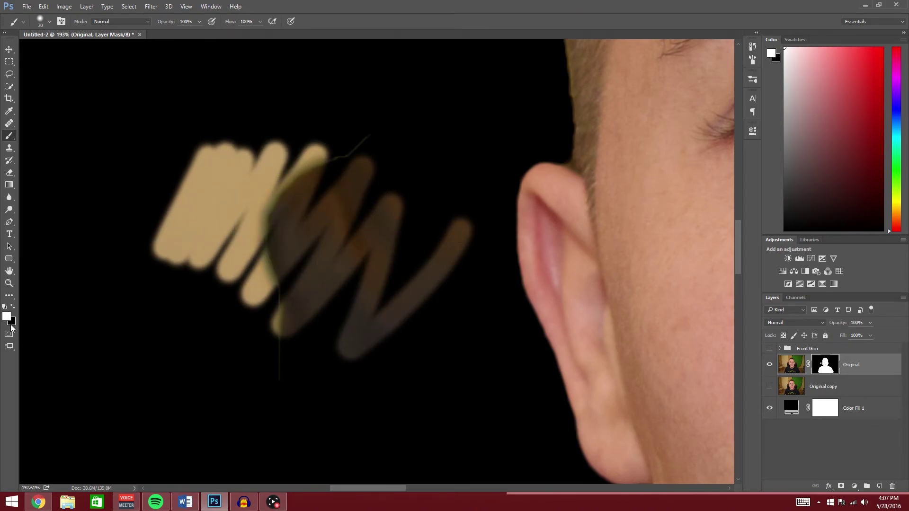
{"action": "key", "text": "x"}
{"action": "key", "text": "x"}
{"action": "mouse_move", "coordinate": [144, 187]}
{"action": "left_mouse_down"}
{"action": "mouse_move", "coordinate": [129, 132]}
{"action": "mouse_move", "coordinate": [169, 127]}
{"action": "mouse_move", "coordinate": [163, 91]}
{"action": "mouse_move", "coordinate": [122, 141]}
{"action": "mouse_move", "coordinate": [195, 87]}
{"action": "mouse_move", "coordinate": [248, 106]}
{"action": "mouse_move", "coordinate": [247, 158]}
{"action": "mouse_move", "coordinate": [295, 181]}
{"action": "mouse_move", "coordinate": [325, 219]}
{"action": "left_mouse_up"}
{"action": "key", "text": "x"}
{"action": "key", "text": "ctrl+alt+z"}
{"action": "key", "text": "ctrl+alt+z"}
{"action": "key", "text": "ctrl+alt+z"}
- Paint black on the mask over the stray chair outline beside the ear to hide it
{"action": "mouse_move", "coordinate": [332, 165]}
{"action": "left_mouse_down"}
{"action": "mouse_move", "coordinate": [261, 208]}
{"action": "mouse_move", "coordinate": [264, 246]}
{"action": "mouse_move", "coordinate": [270, 201]}
{"action": "mouse_move", "coordinate": [253, 288]}
{"action": "mouse_move", "coordinate": [275, 295]}
{"action": "mouse_move", "coordinate": [273, 338]}
{"action": "left_mouse_up"}
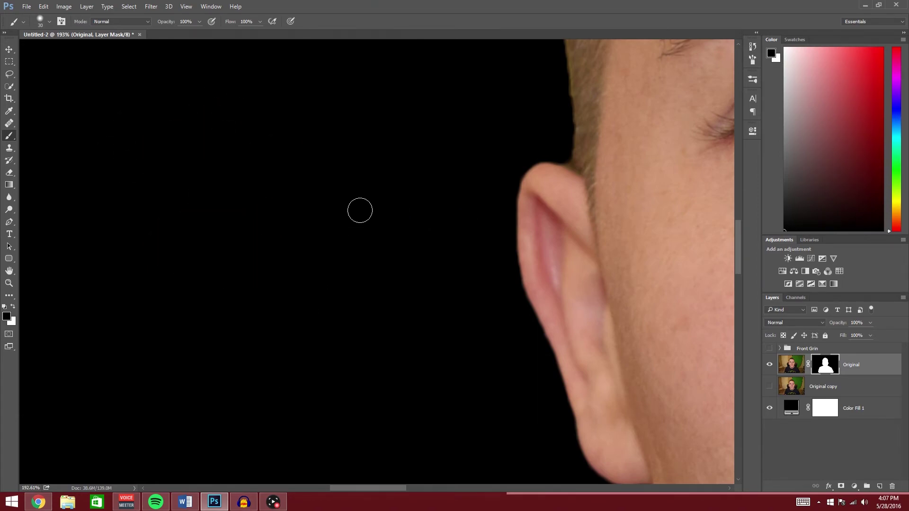
- Restore the missing hair between the temple and the top of the other ear by painting white on the mask
{"action": "scroll", "coordinate": [373, 205], "scroll_direction": "up", "scroll_amount": 3}
{"action": "left_click_drag", "start_coordinate": [325, 88], "coordinate": [325, 349]}
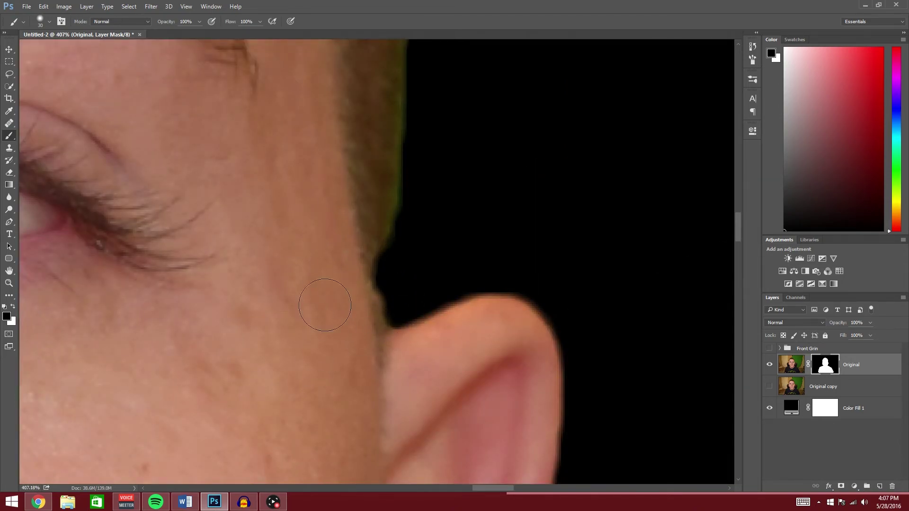
{"action": "mouse_move", "coordinate": [341, 228]}
{"action": "left_mouse_down"}
{"action": "mouse_move", "coordinate": [348, 151]}
{"action": "mouse_move", "coordinate": [296, 200]}
{"action": "mouse_move", "coordinate": [269, 248]}
{"action": "mouse_move", "coordinate": [328, 210]}
{"action": "mouse_move", "coordinate": [358, 279]}
{"action": "mouse_move", "coordinate": [361, 368]}
{"action": "mouse_move", "coordinate": [360, 238]}
{"action": "mouse_move", "coordinate": [376, 337]}
{"action": "mouse_move", "coordinate": [368, 231]}
{"action": "mouse_move", "coordinate": [403, 356]}
{"action": "mouse_move", "coordinate": [388, 258]}
{"action": "left_mouse_up"}
{"action": "key", "text": "ctrl+z"}
{"action": "key", "text": "x"}
{"action": "key", "text": "x"}
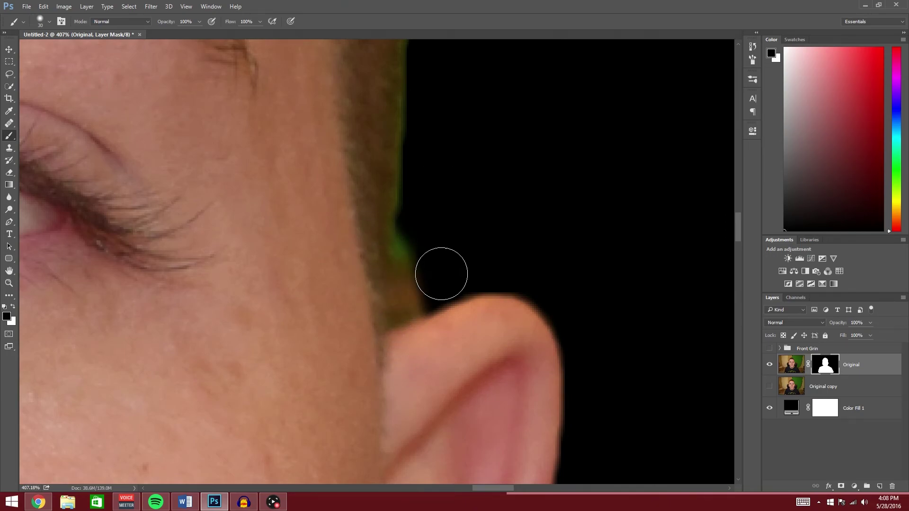
- Hide the leftover green background along the hair above the ear with black, using a smaller brush for the corner at the ear
{"action": "mouse_move", "coordinate": [440, 269]}
{"action": "left_mouse_down"}
{"action": "mouse_move", "coordinate": [423, 219]}
{"action": "mouse_move", "coordinate": [427, 283]}
{"action": "mouse_move", "coordinate": [420, 190]}
{"action": "left_mouse_up"}
{"action": "key", "text": "bracketright"}
{"action": "key", "text": "bracketleft"}
{"action": "key", "text": "bracketleft"}
{"action": "key", "text": "bracketleft"}
{"action": "key", "text": "bracketleft"}
{"action": "key", "text": "bracketleft"}
{"action": "key", "text": "bracketleft"}
{"action": "key", "text": "bracketleft"}
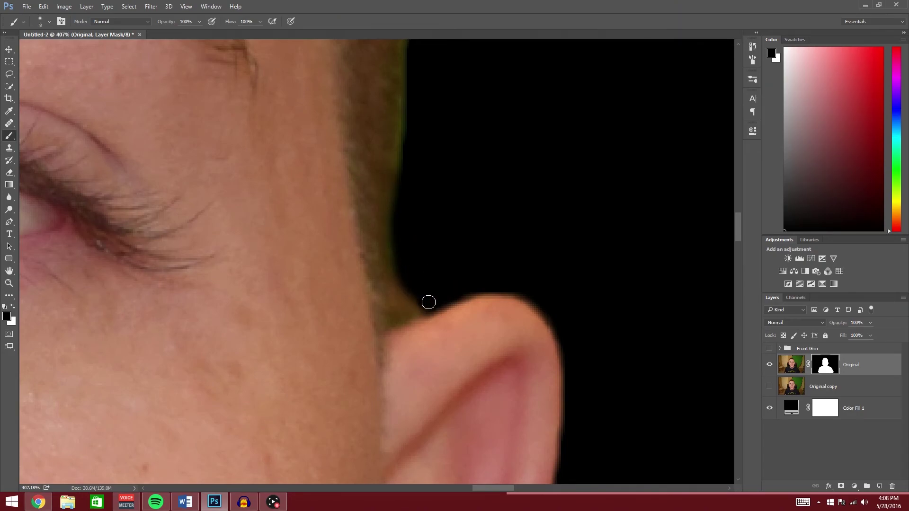
{"action": "mouse_move", "coordinate": [428, 302]}
{"action": "left_mouse_down"}
{"action": "mouse_move", "coordinate": [416, 310]}
{"action": "mouse_move", "coordinate": [403, 279]}
{"action": "left_mouse_up"}
{"action": "key", "text": "ctrl+0"}
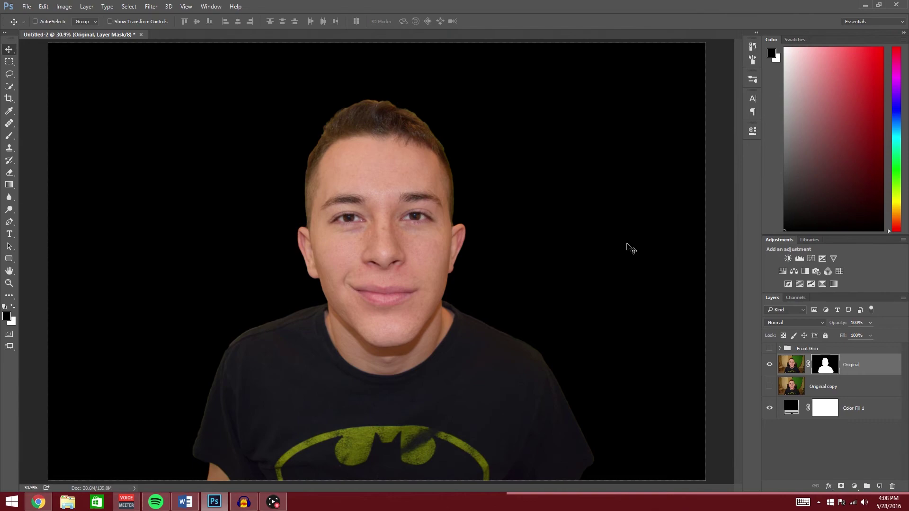
- Show the Original copy layer beneath the masked portrait and make it the active layer
{"action": "left_click", "coordinate": [769, 387]}
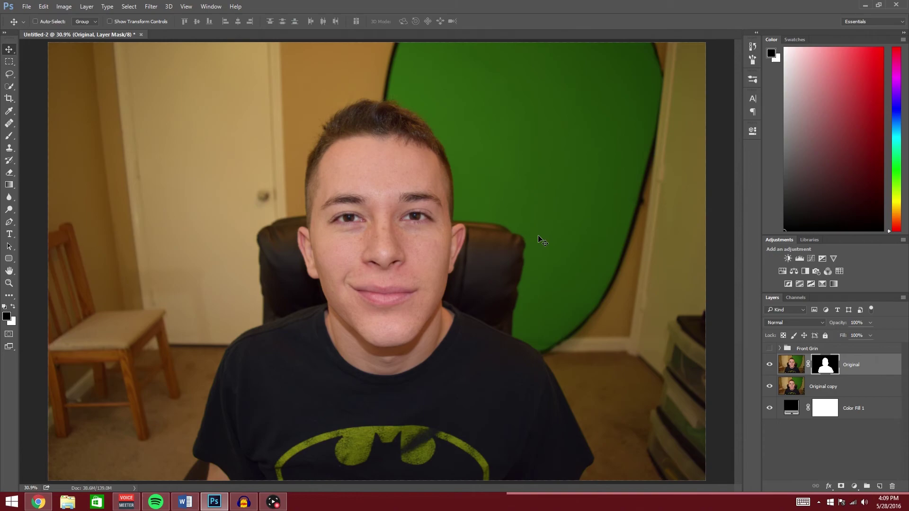
{"action": "left_click", "coordinate": [769, 388]}
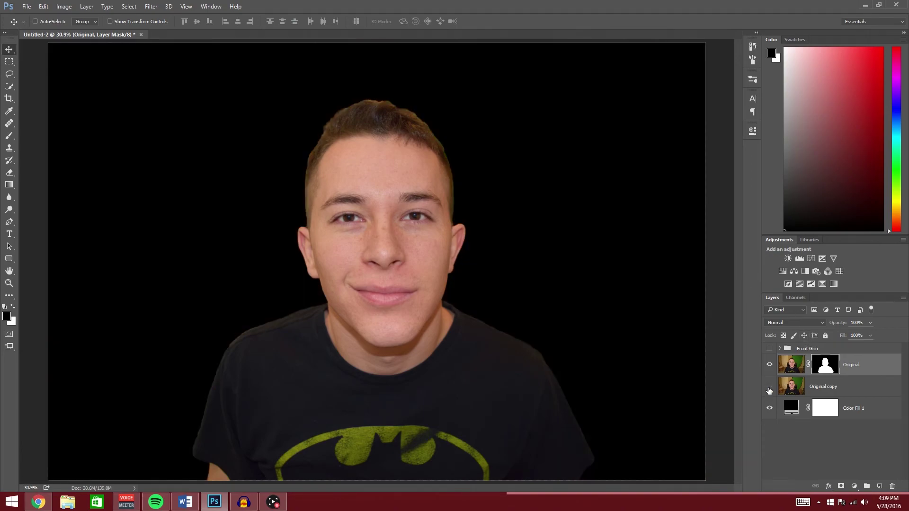
{"action": "left_click", "coordinate": [769, 387]}
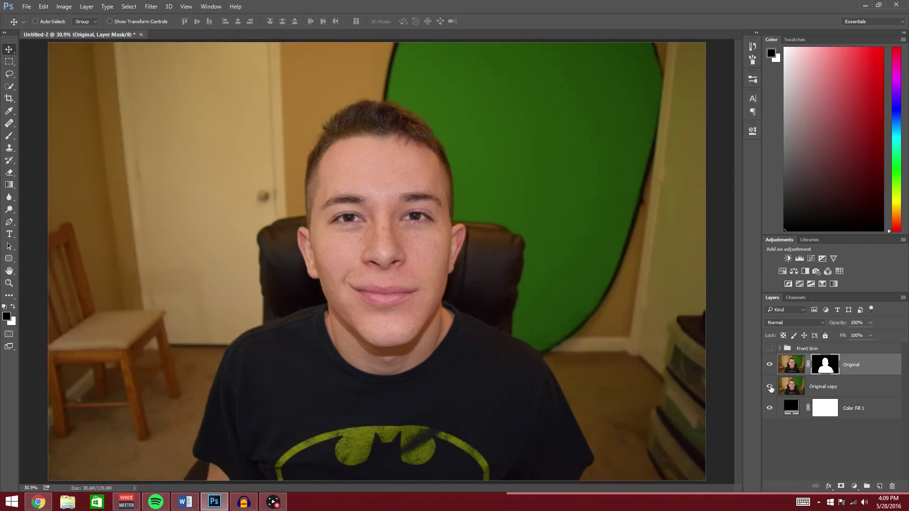
{"action": "left_click", "coordinate": [789, 388]}
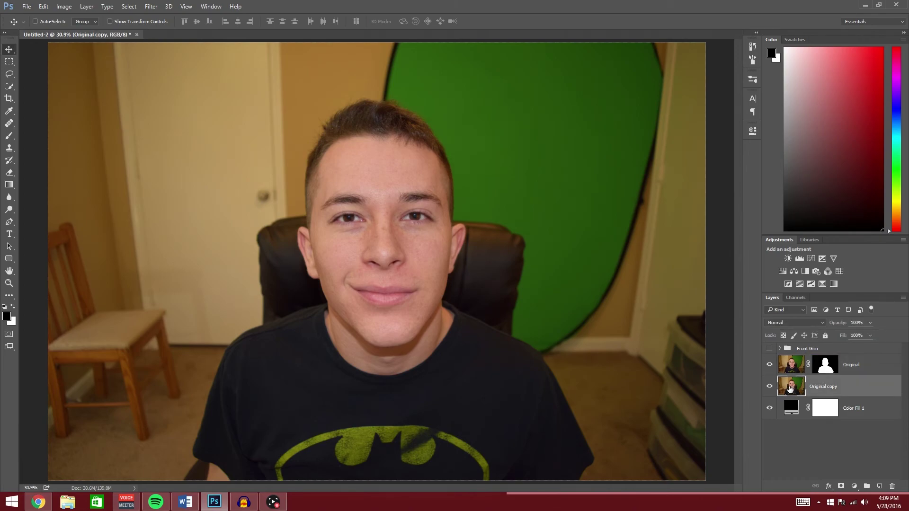
- Apply a Gaussian Blur with a radius of 69.4 pixels to the Original copy layer
{"action": "left_click", "coordinate": [151, 7]}
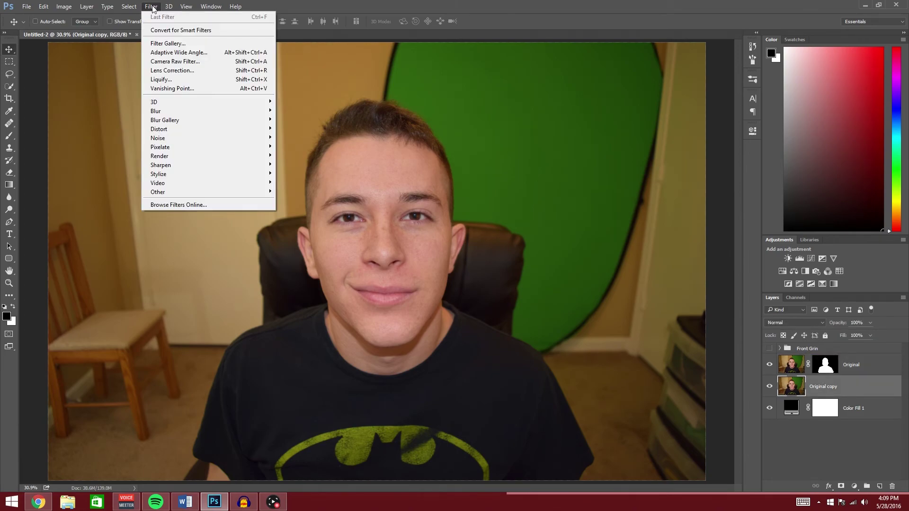
{"action": "mouse_move", "coordinate": [161, 111]}
{"action": "left_click", "coordinate": [133, 146]}
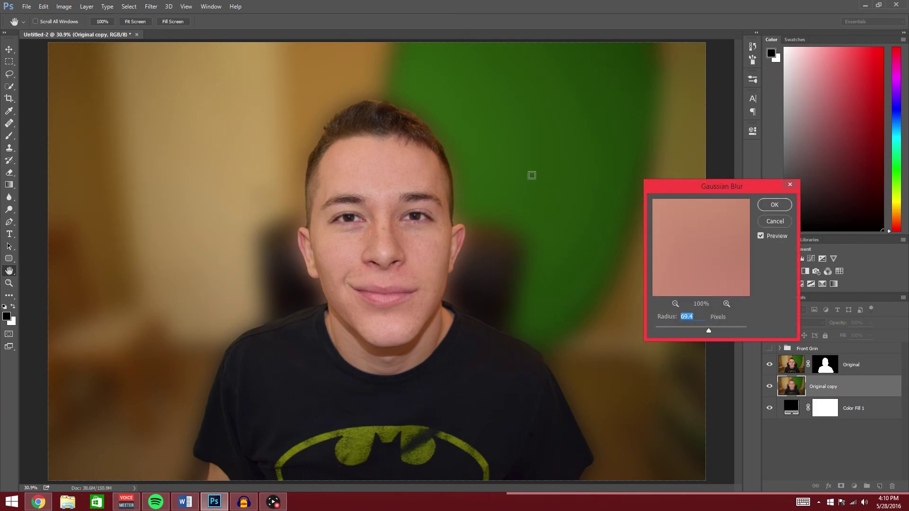
{"action": "left_click", "coordinate": [772, 205]}
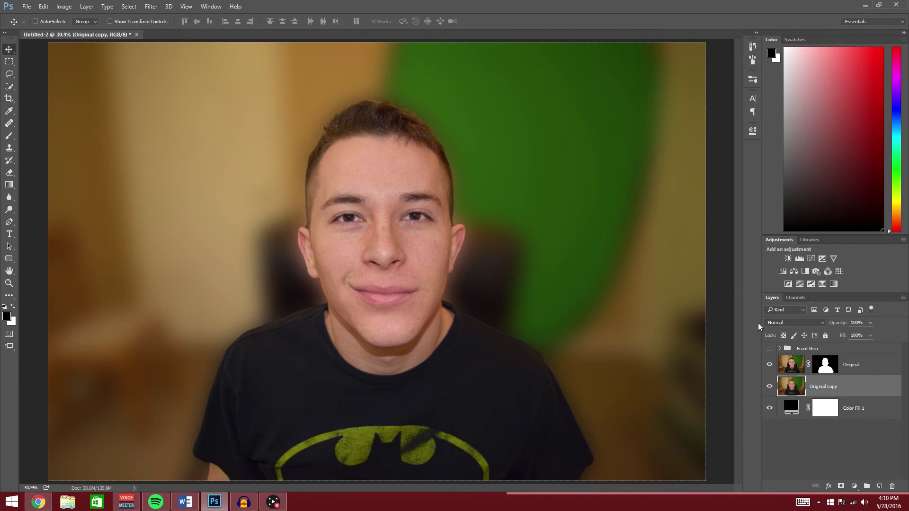
- Compare the sharp cutout with the blurred background by hiding and showing the Original and Original copy layers
{"action": "left_click", "coordinate": [770, 365]}
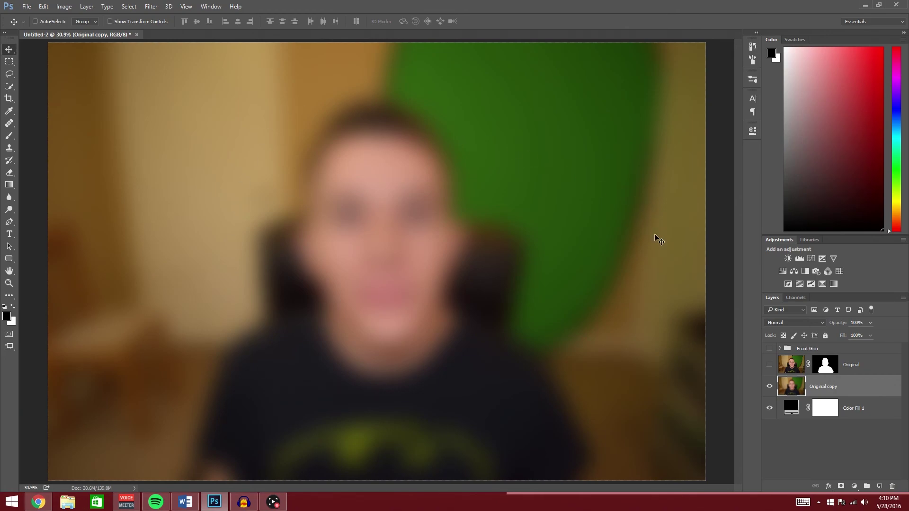
{"action": "left_click", "coordinate": [770, 365]}
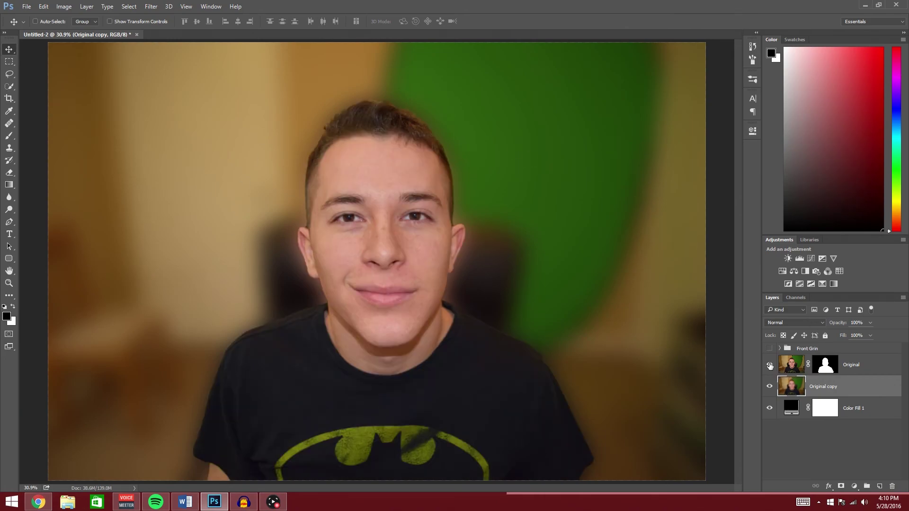
{"action": "left_click", "coordinate": [770, 387]}
{"action": "left_click", "coordinate": [769, 387]}
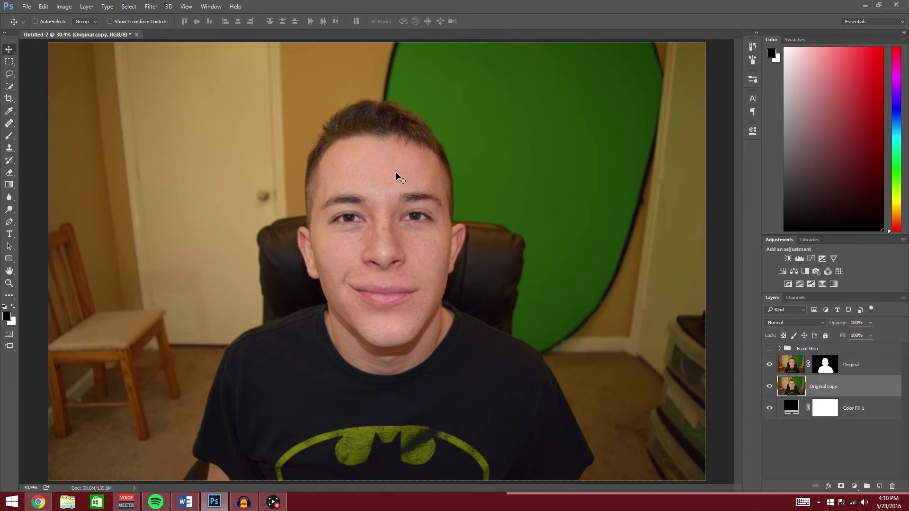
{"action": "key", "text": "a"}
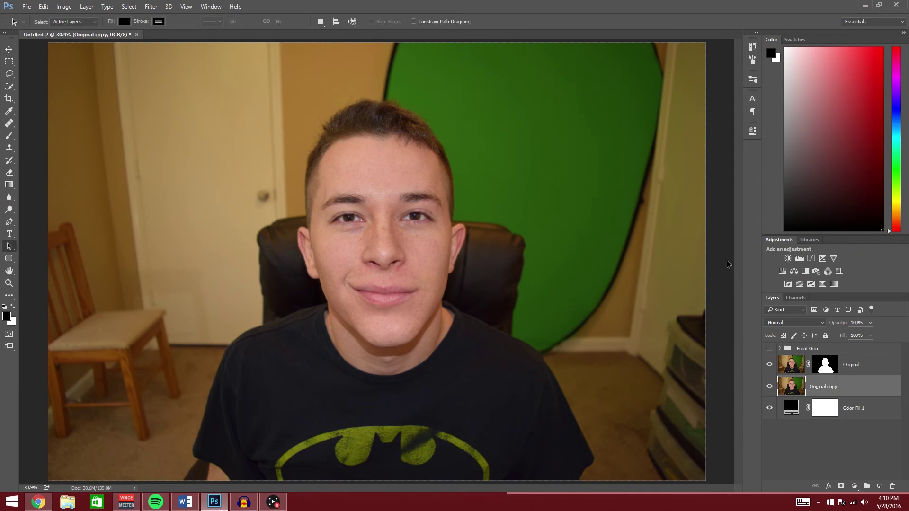